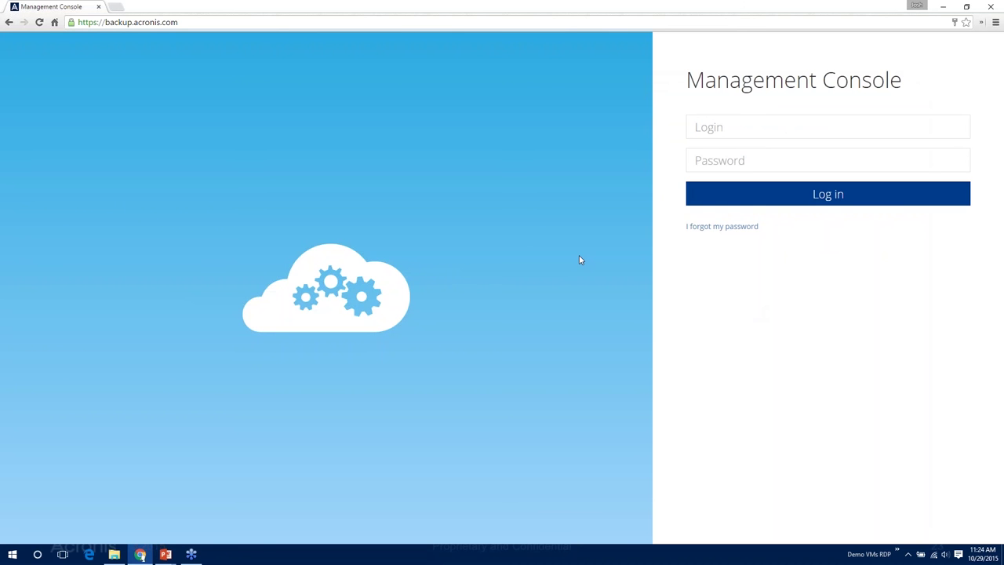
- Log in to the Management Console with the MSP demo account's login and password
click(812, 126)
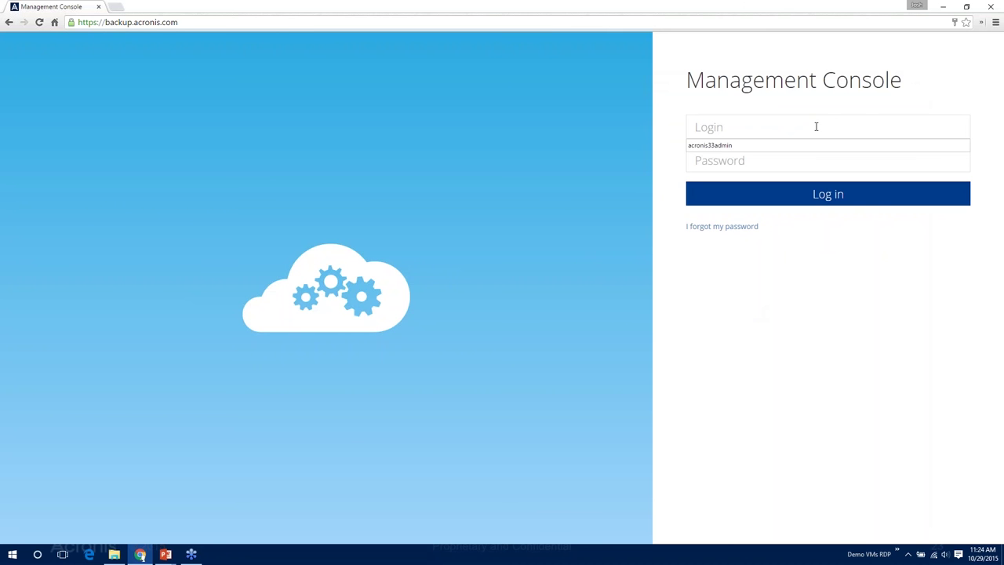
text(msp.)
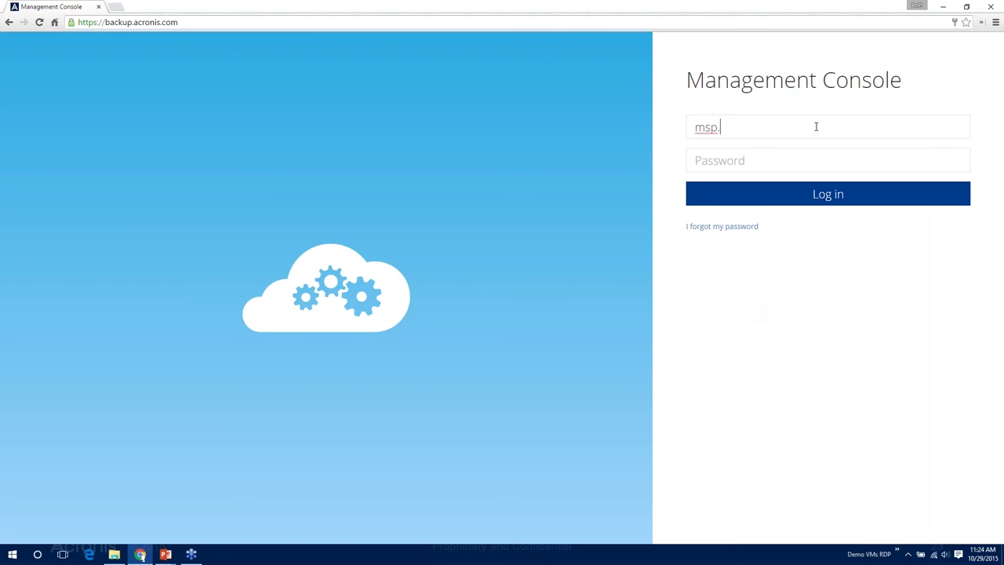
text(demo)
key(Tab)
text(***)
key(BackSpace)
key(BackSpace)
text(*******)
key(Return)
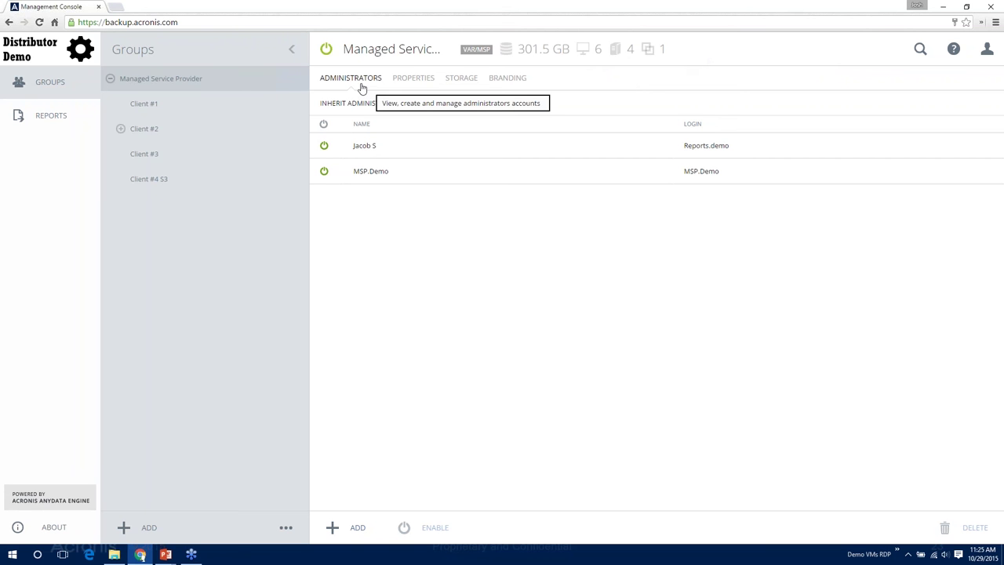
- Review the Managed Service Provider group's properties and branding settings, and return to its administrators list
click(411, 80)
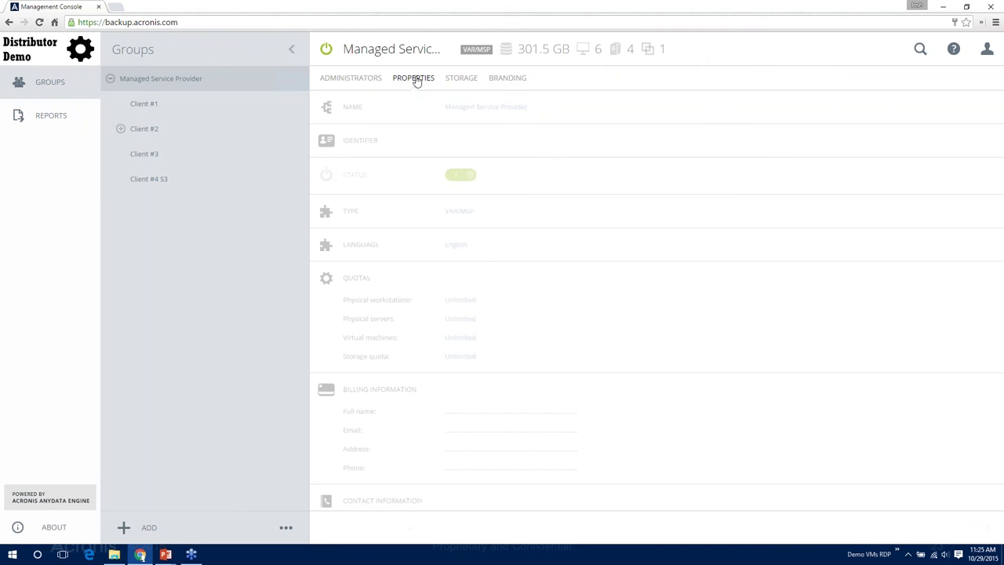
click(494, 85)
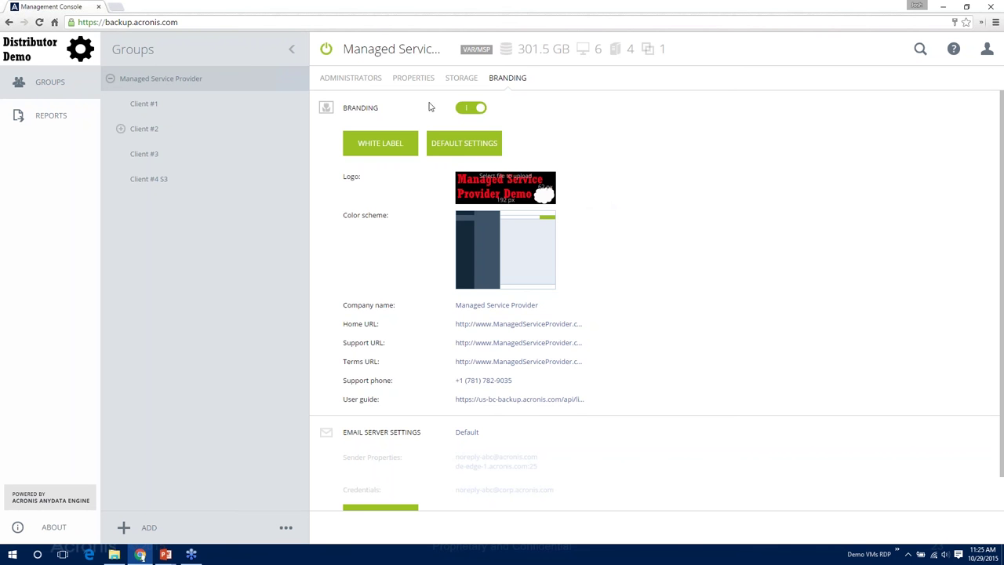
click(328, 80)
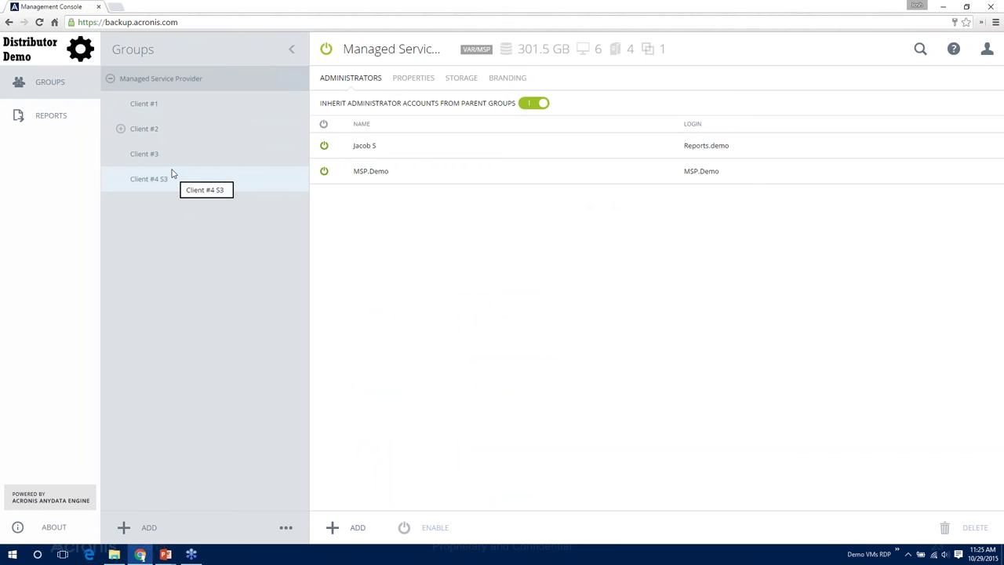
- Examine the subgroups of Client #2 down through IT and Data Center, and collapse IT again
click(120, 128)
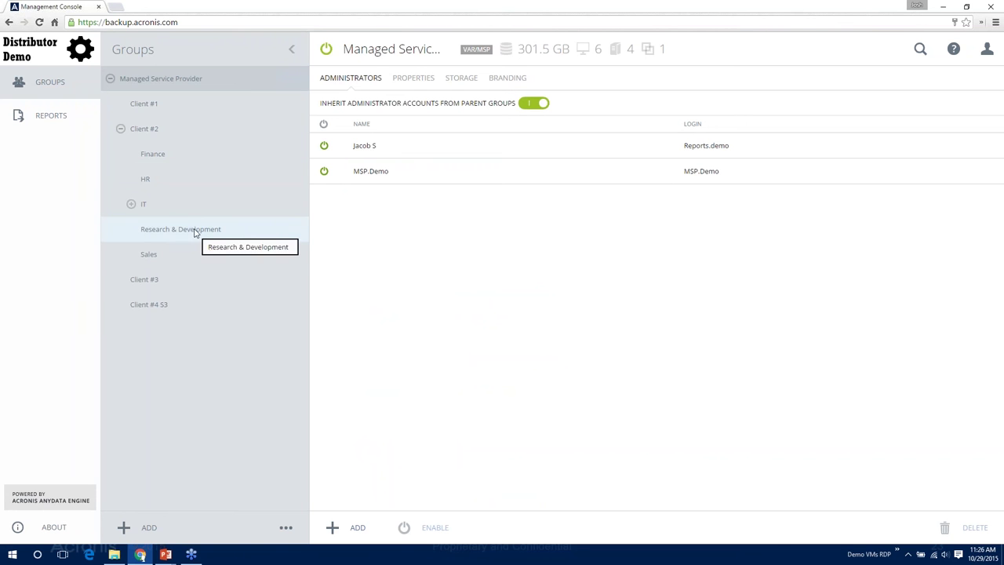
click(131, 206)
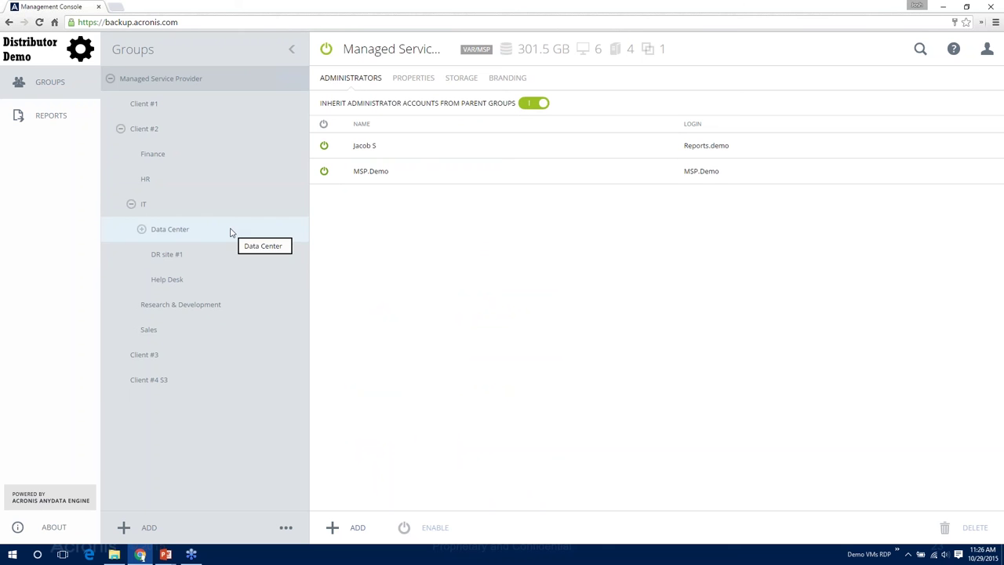
click(142, 229)
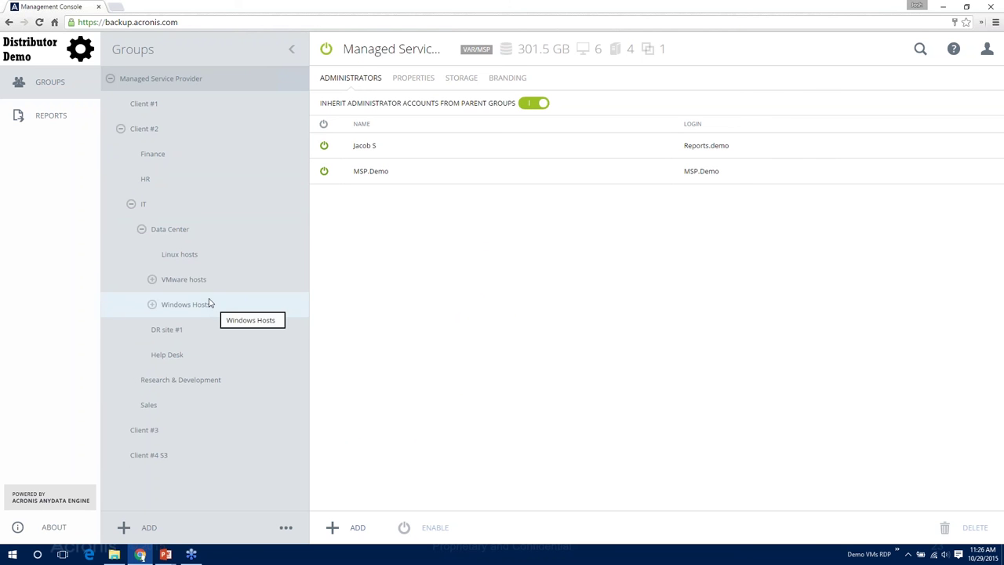
click(131, 204)
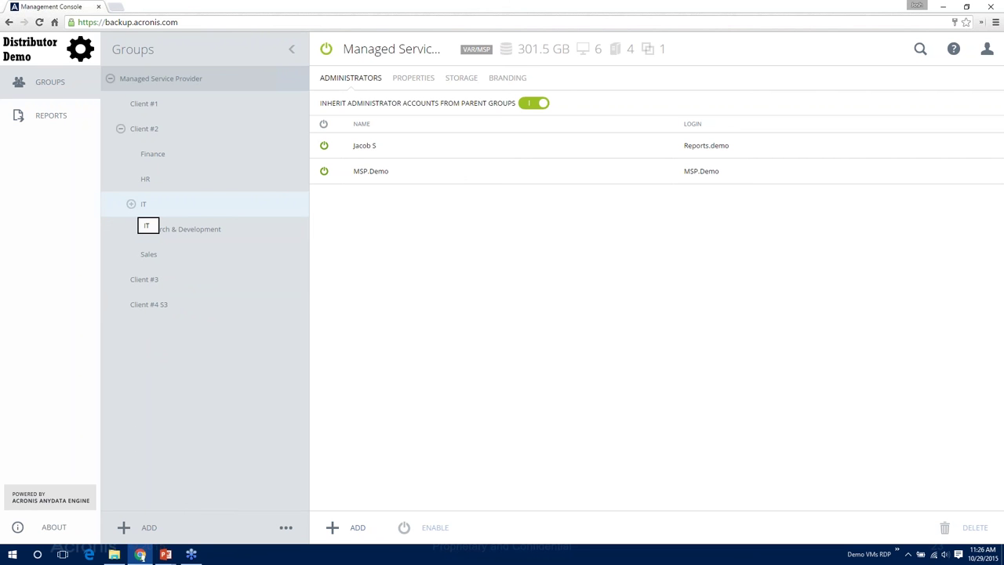
- Check the backup accounts and administrators of the HR and IT units, and view the administrators of Client #2
click(162, 182)
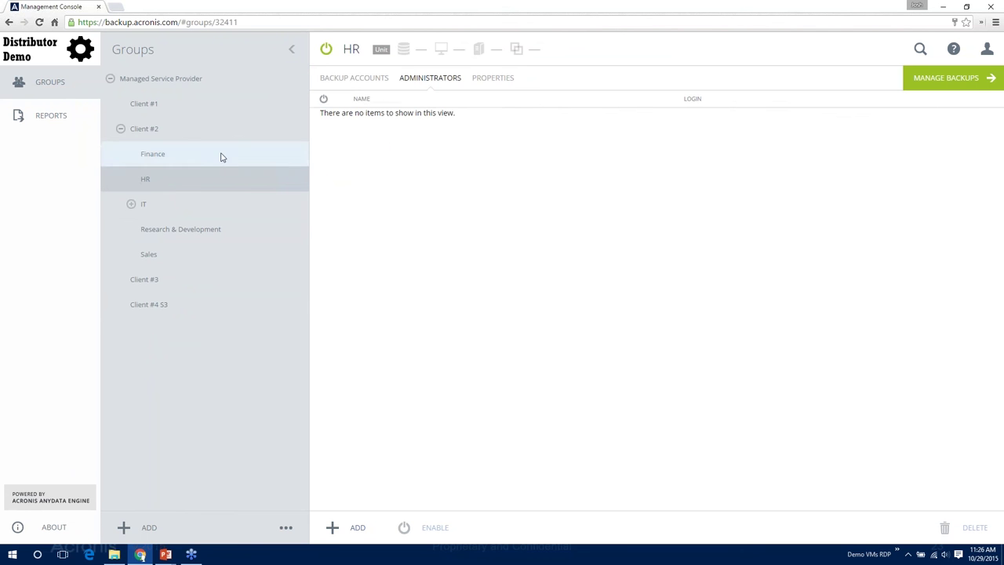
click(358, 80)
click(143, 204)
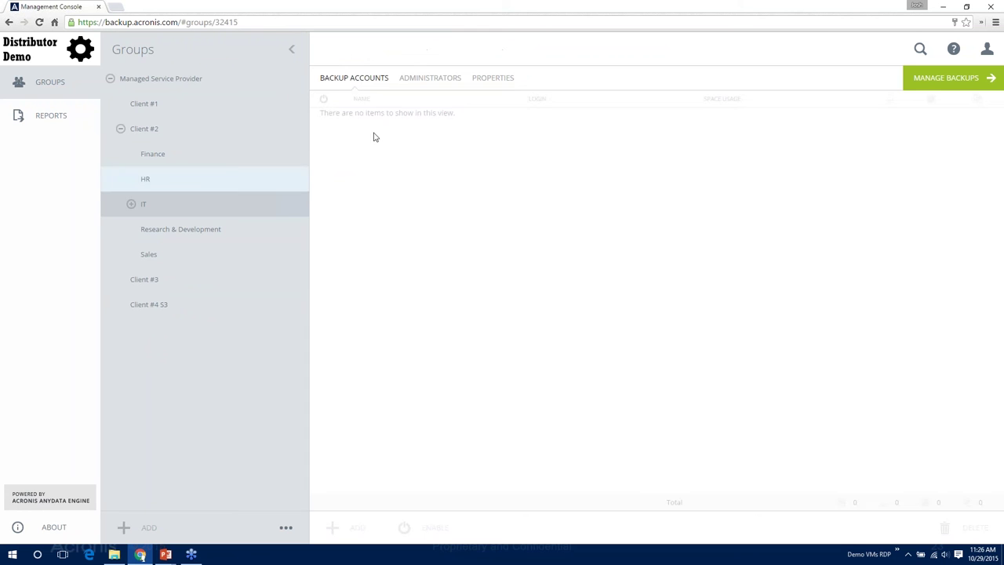
click(412, 77)
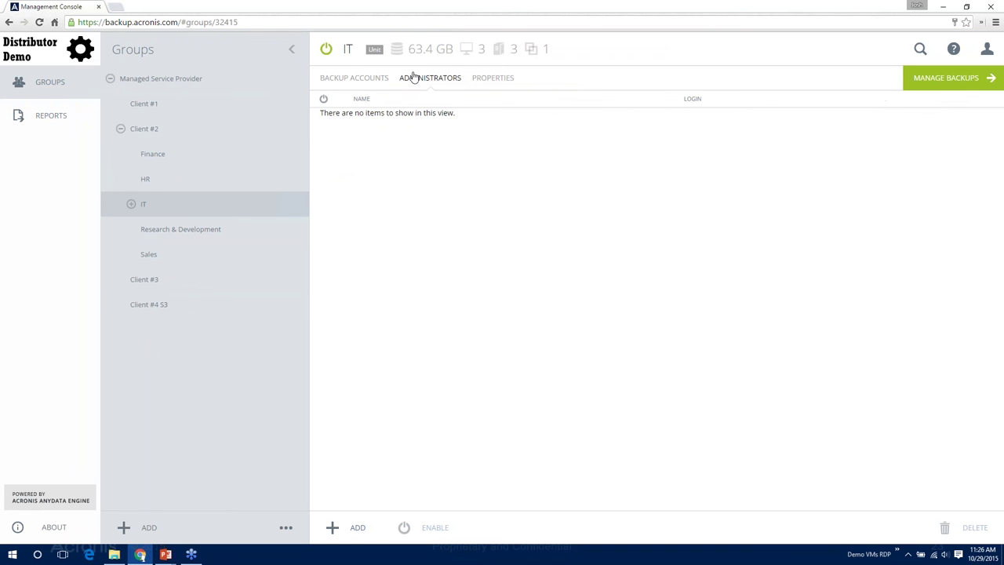
click(172, 132)
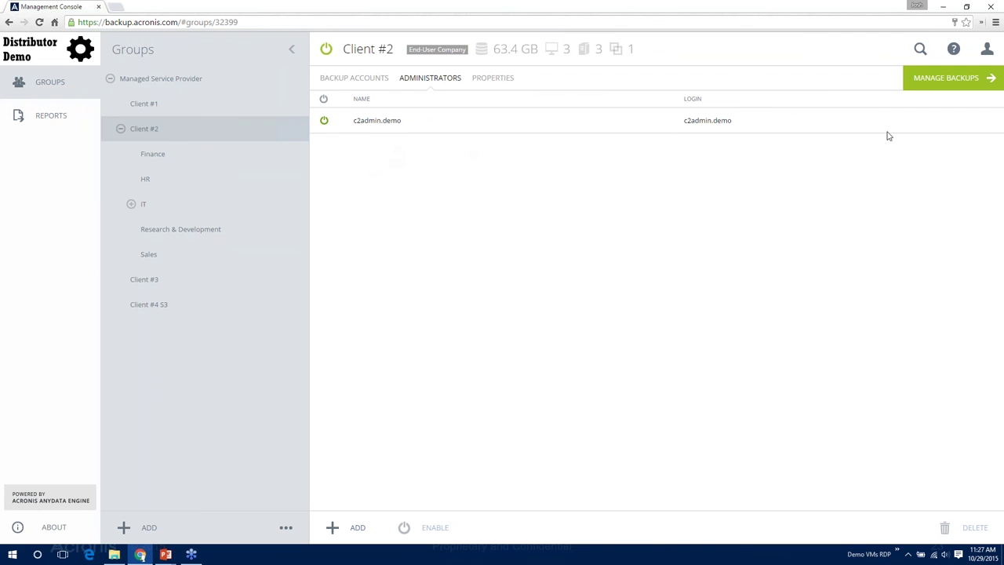
- Open backup management for Client #2 and show the client's unit folders
click(931, 83)
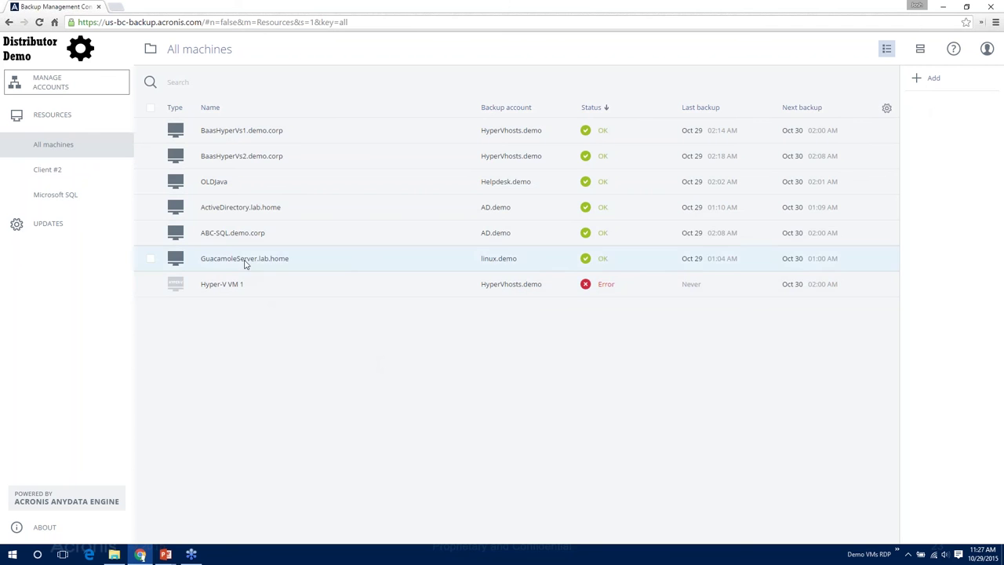
click(58, 175)
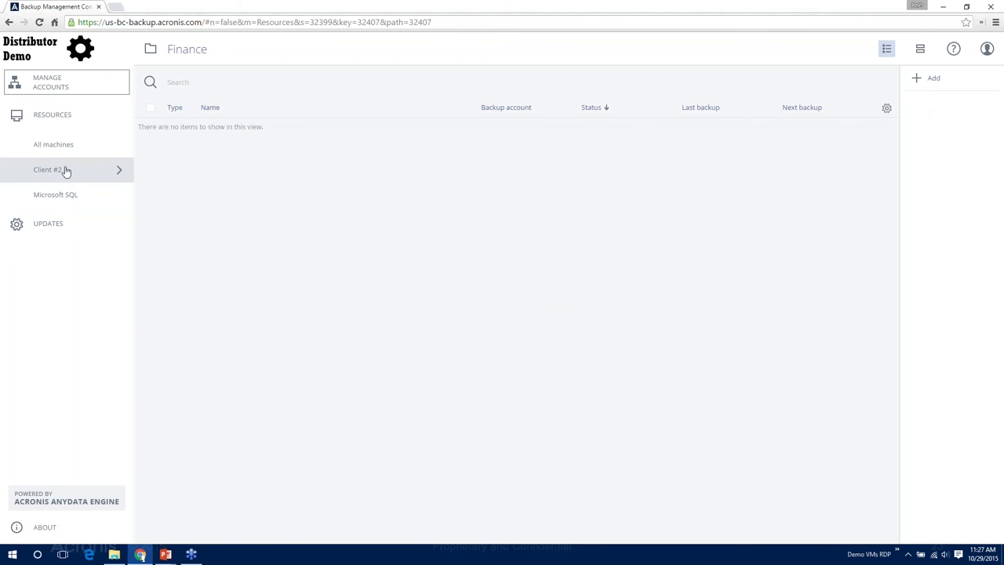
click(116, 172)
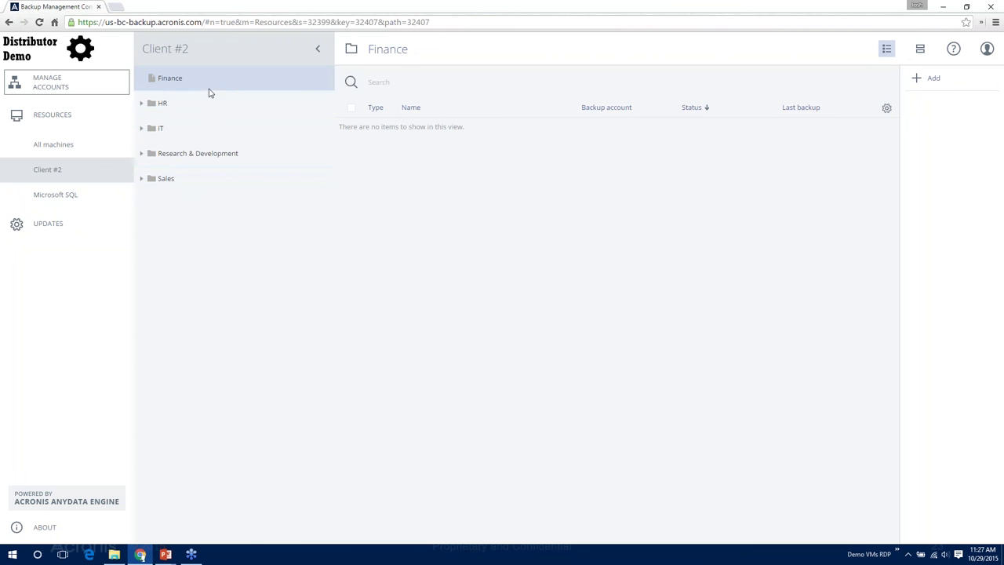
- Inspect the Microsoft SQL databases in the MSSQLSERVER instance on ABC-SQL.demo.corp
click(64, 202)
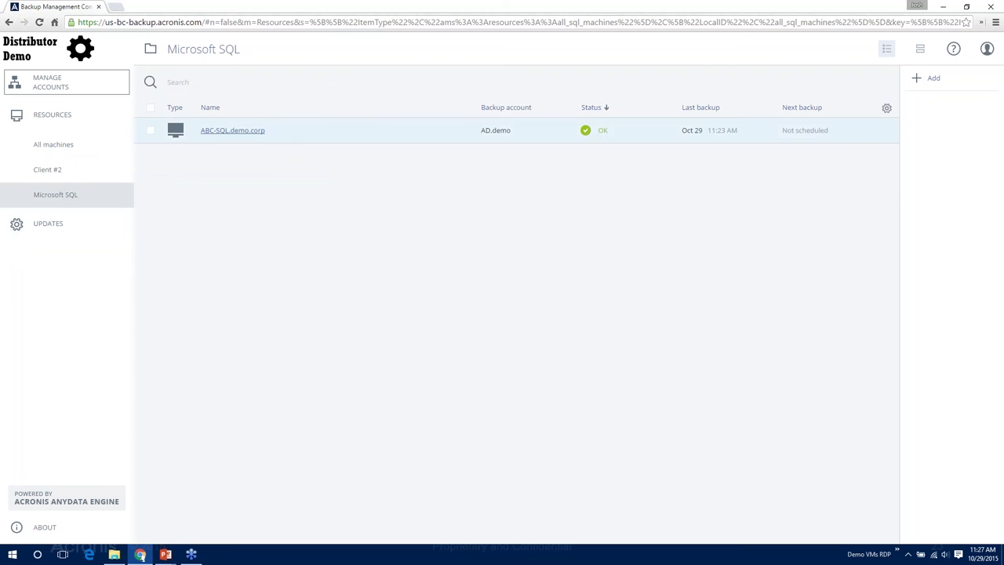
click(252, 132)
click(225, 131)
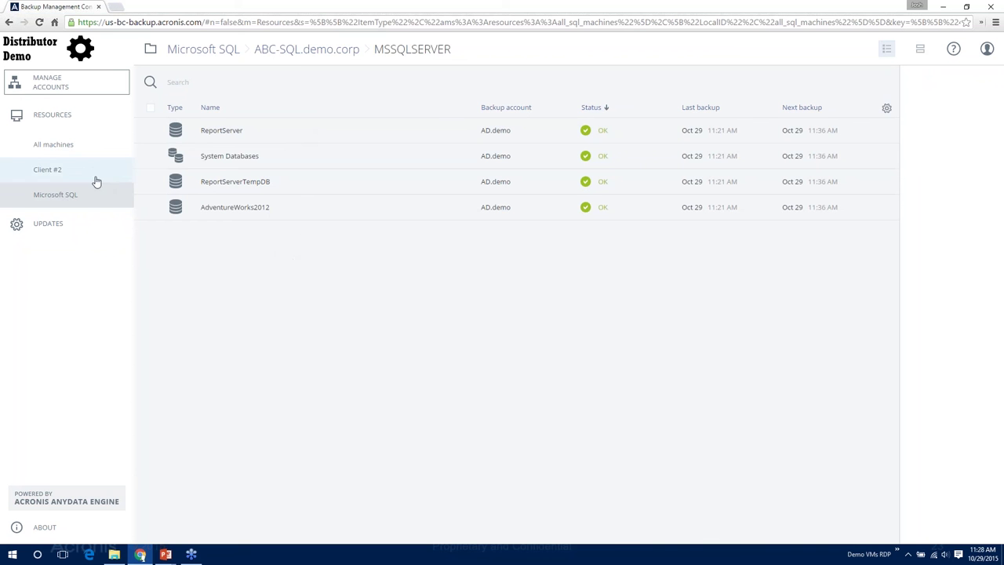
- Look over all machines, check the available agent updates, and return to the full machine list
click(80, 148)
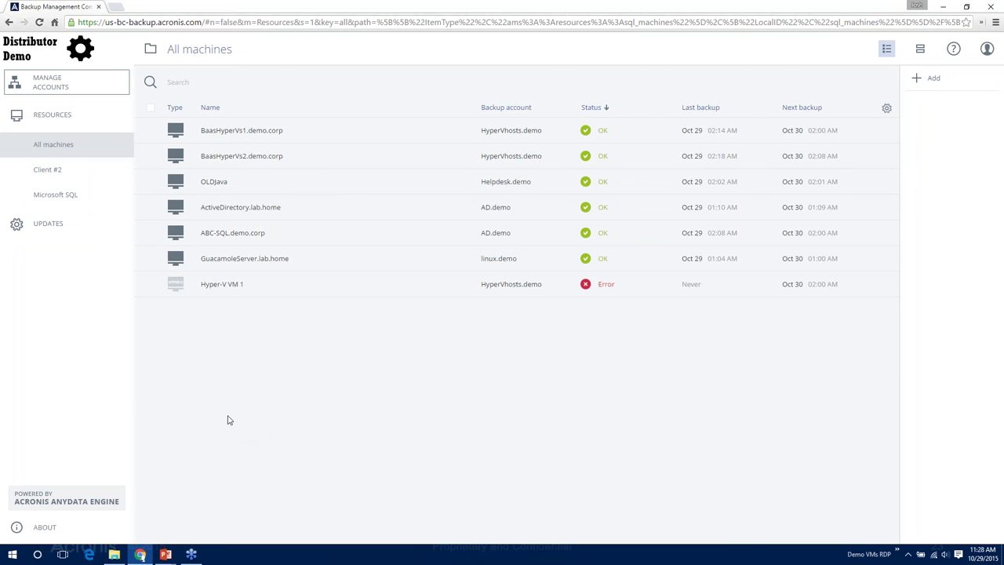
click(56, 226)
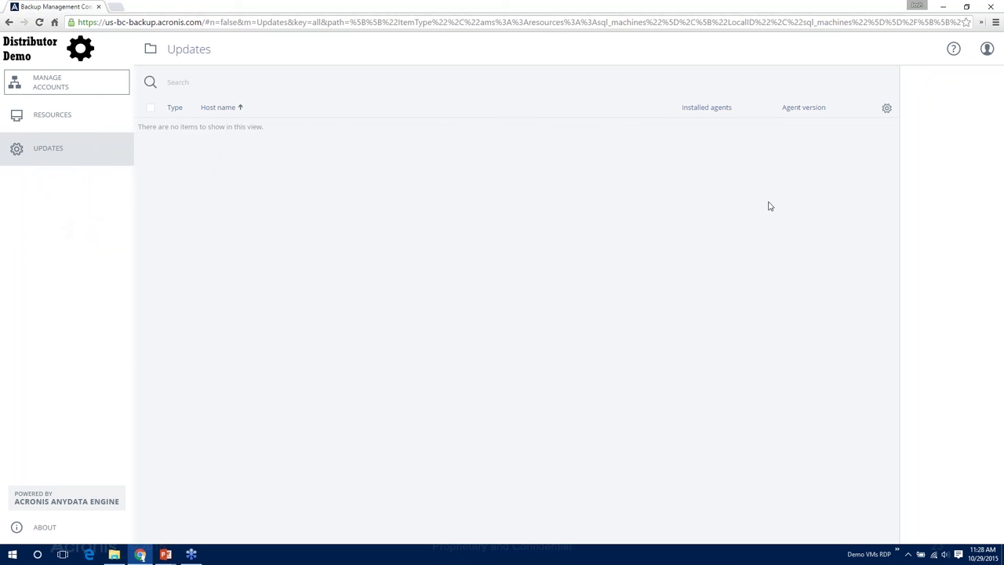
click(49, 118)
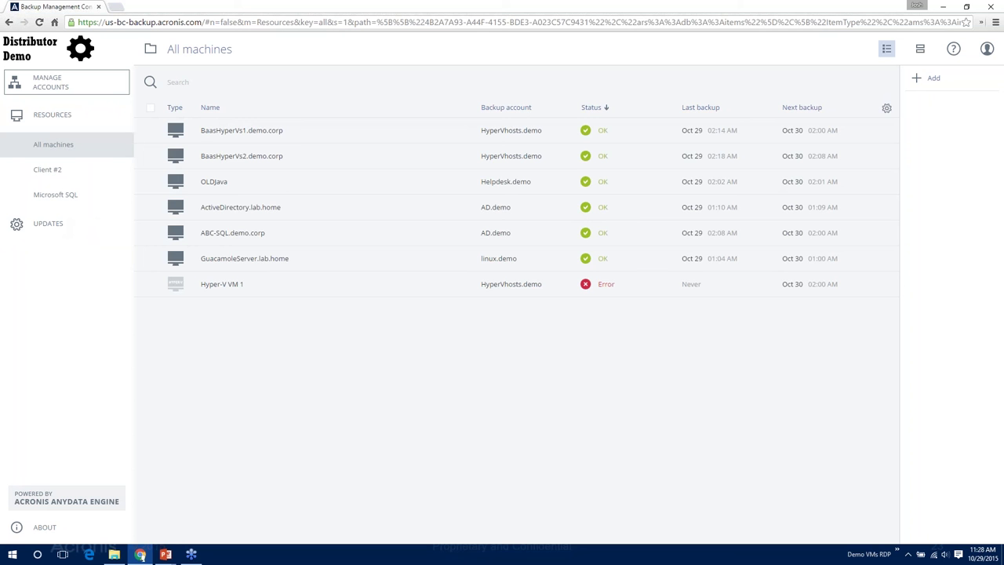
- Select the machine ABC-SQL.demo.corp and review its recent activities and overview details
click(232, 237)
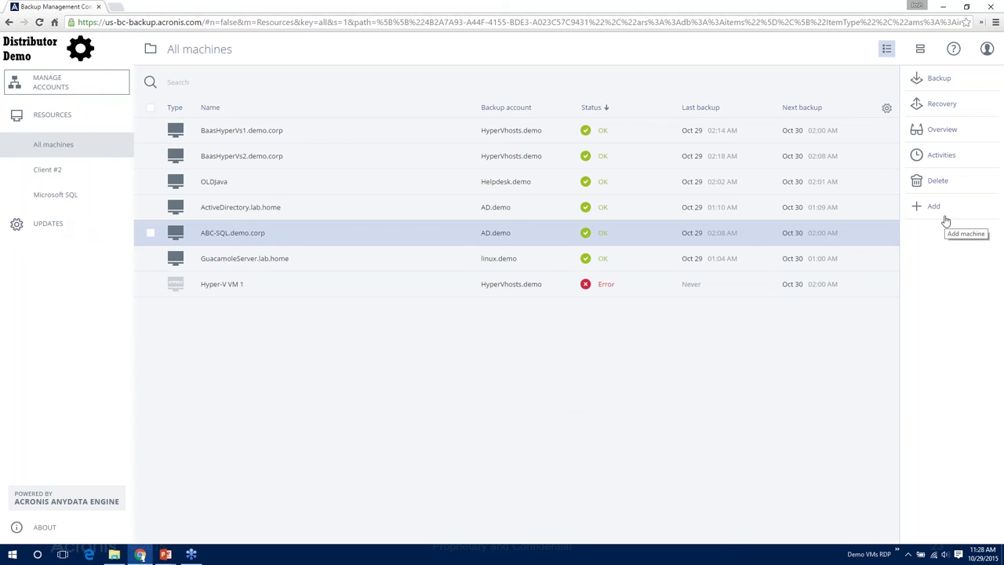
click(947, 156)
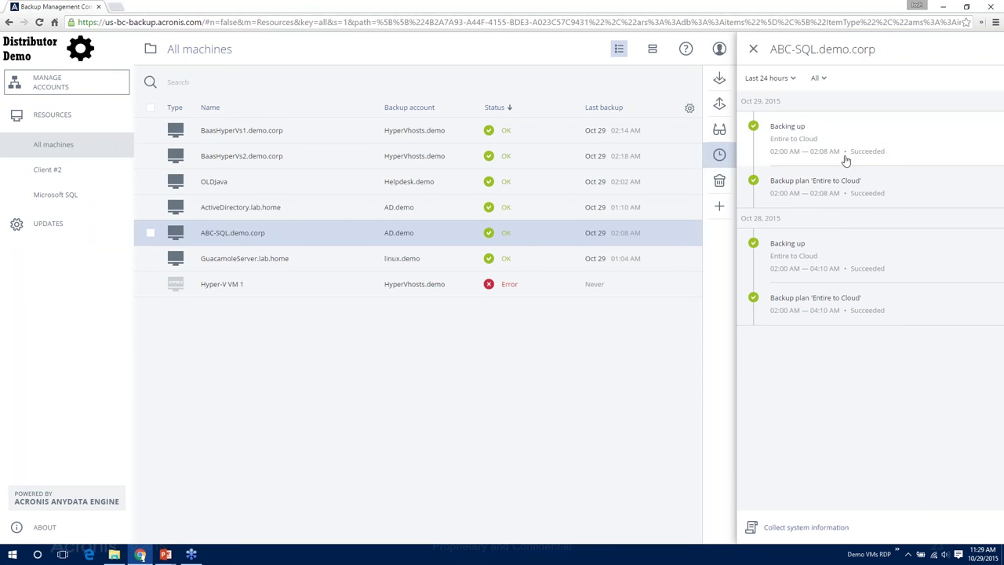
click(720, 131)
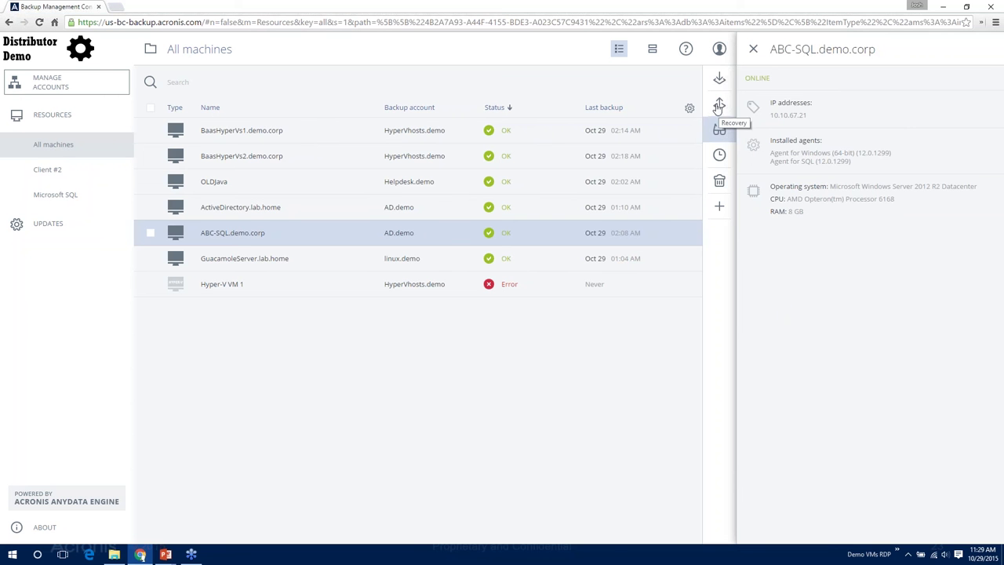
- Add a backup plan to ABC-SQL.demo.corp, trying the Entire Machine plan before choosing New backup plan
click(721, 81)
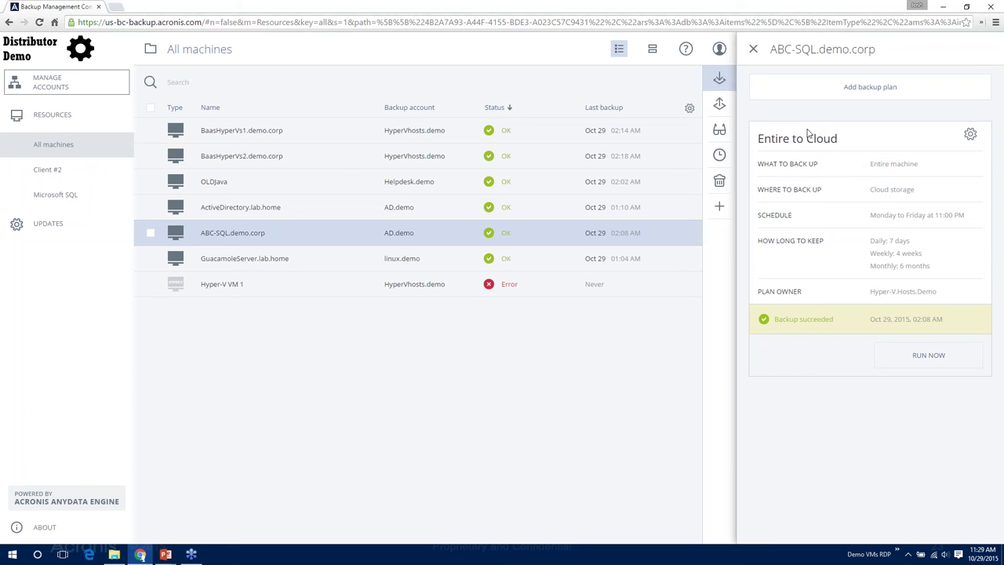
click(856, 91)
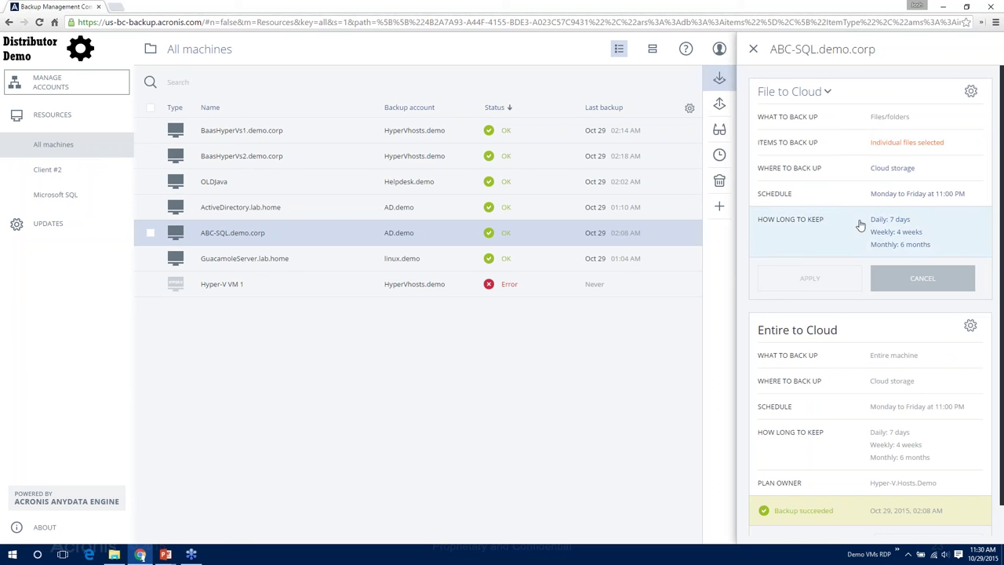
click(826, 92)
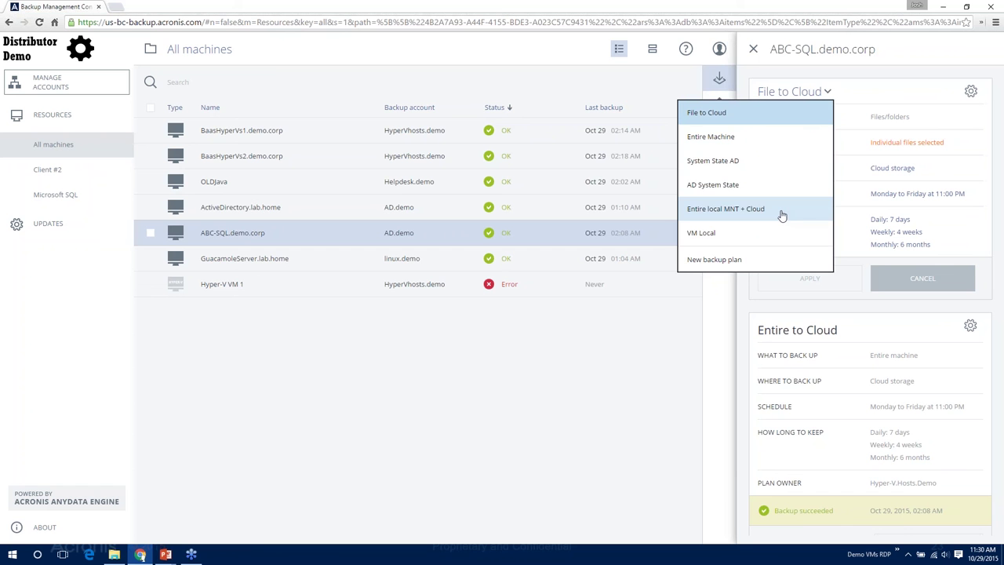
click(784, 146)
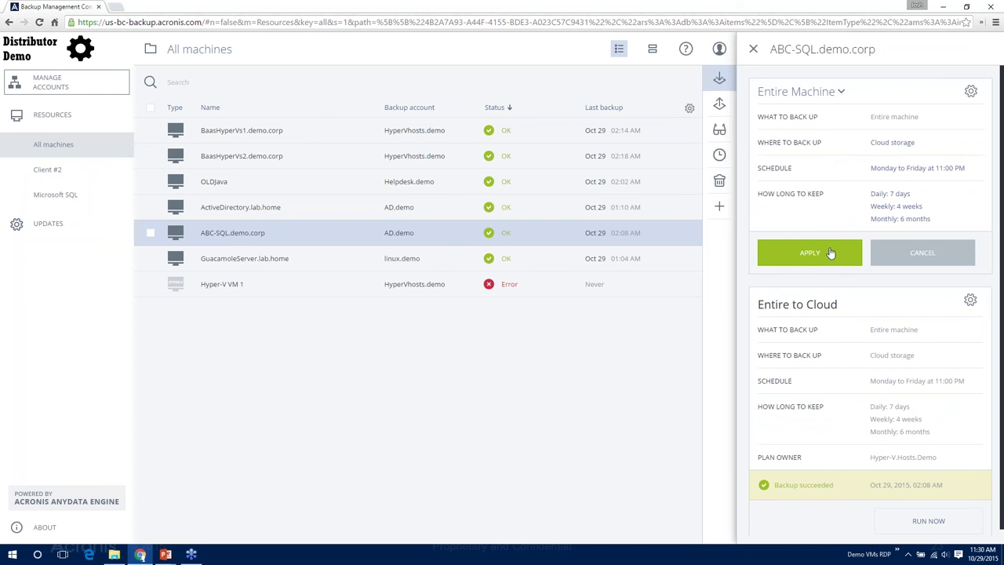
click(840, 92)
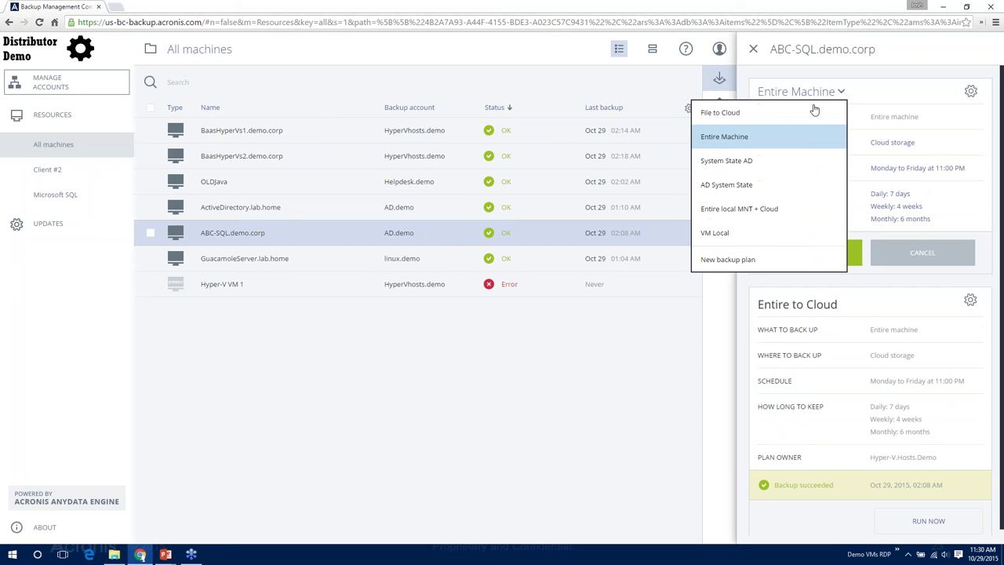
click(745, 262)
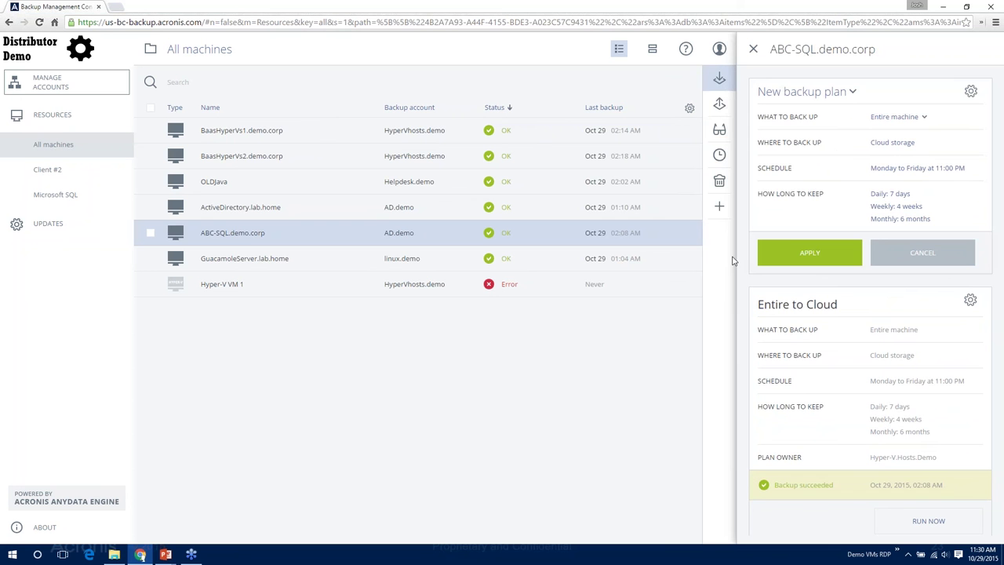
- Review the new plan's choices of what to back up and its destinations, including the network folder option, without changing the destination
click(924, 118)
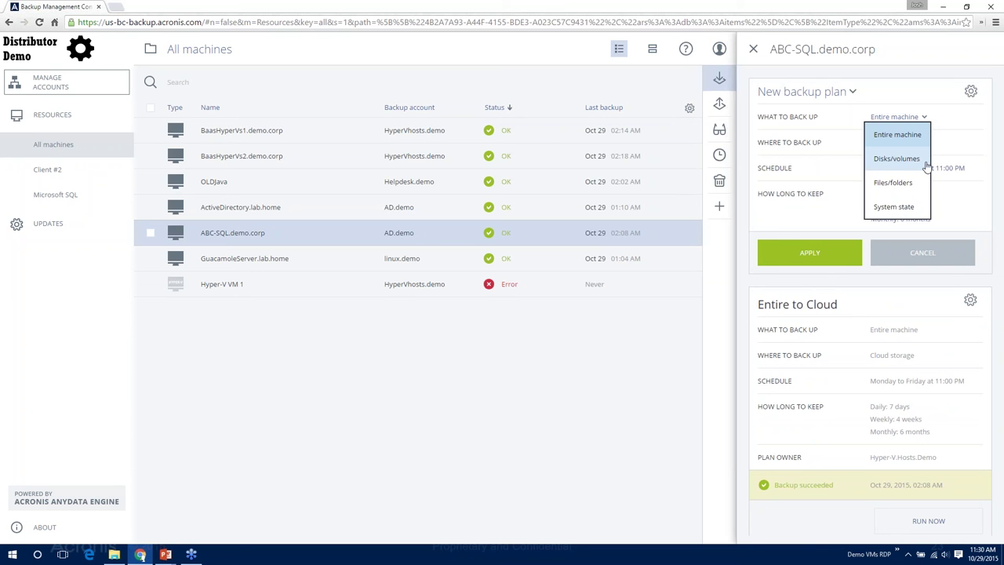
click(813, 124)
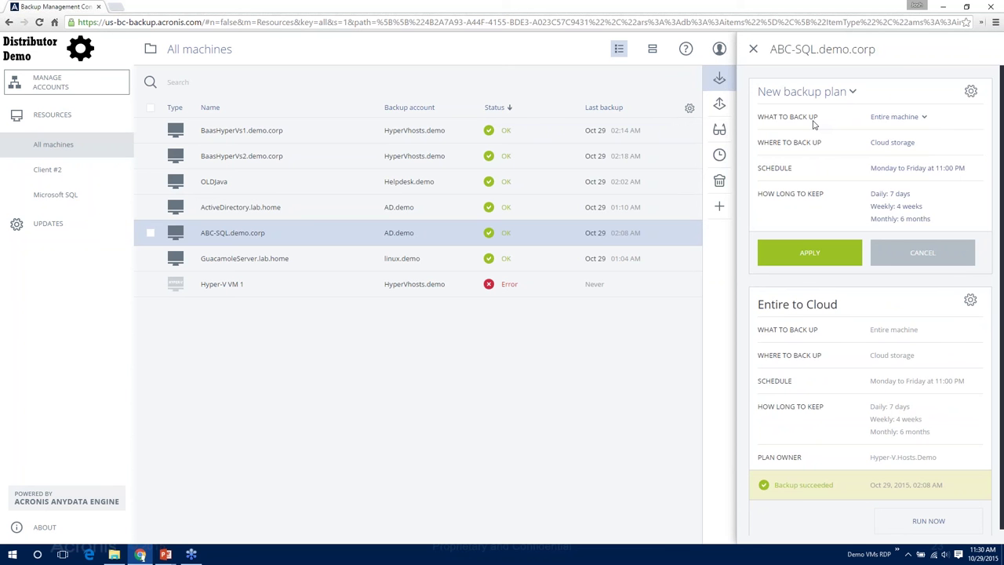
click(917, 146)
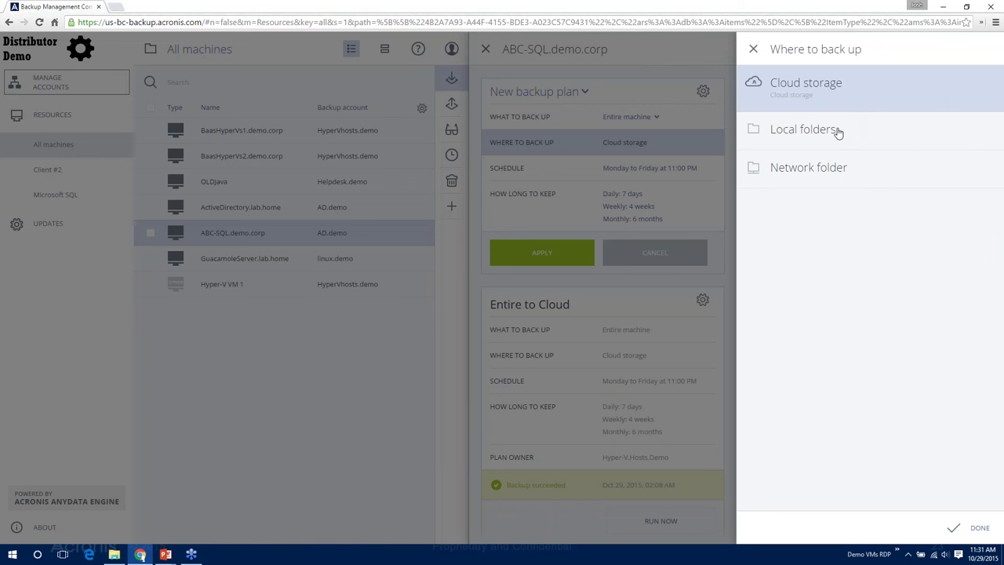
click(837, 169)
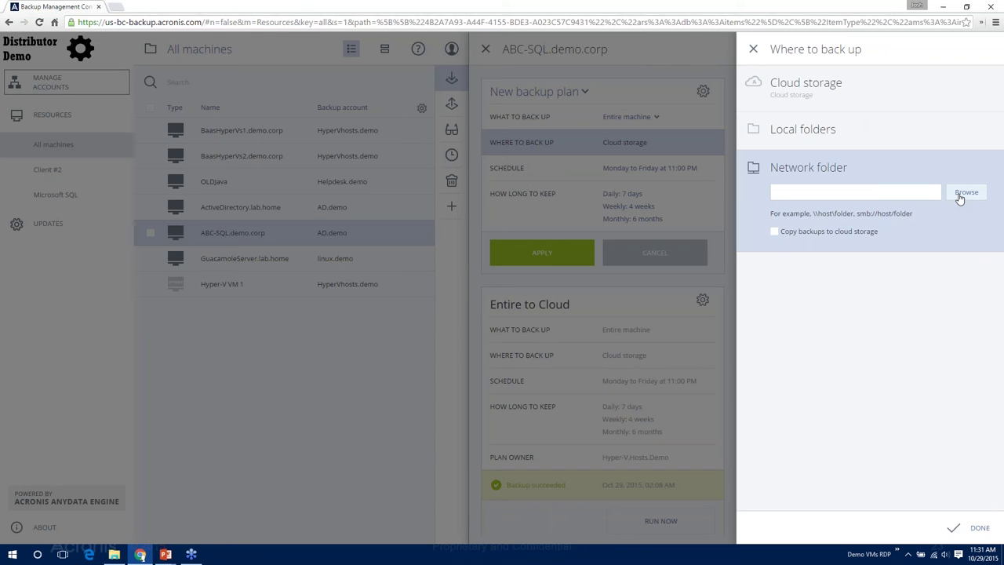
click(775, 237)
click(753, 50)
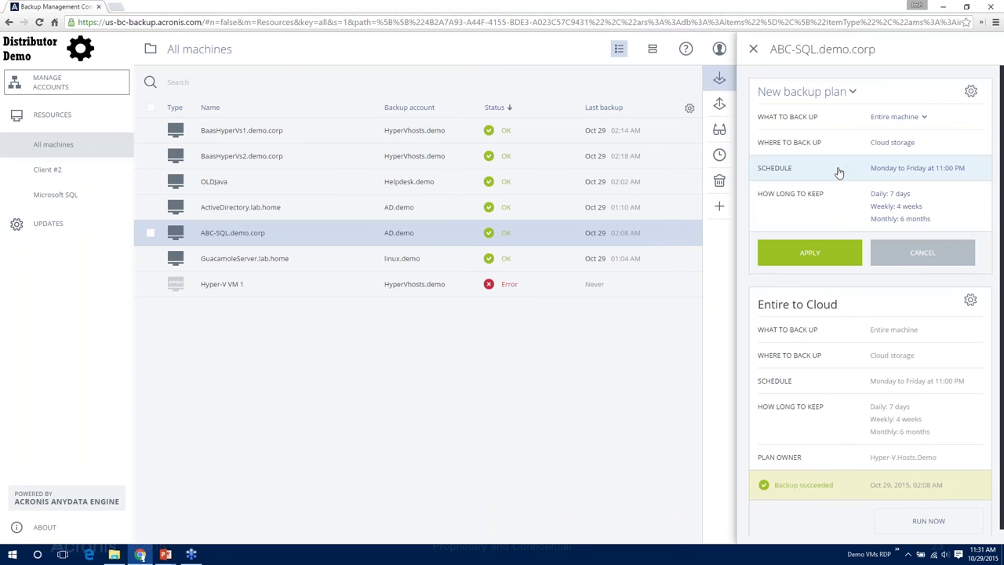
- Set the new plan's schedule to hourly, trying minutes before choosing every 1 hour, Monday to Friday from 08:00 AM to 06:00 PM
click(836, 169)
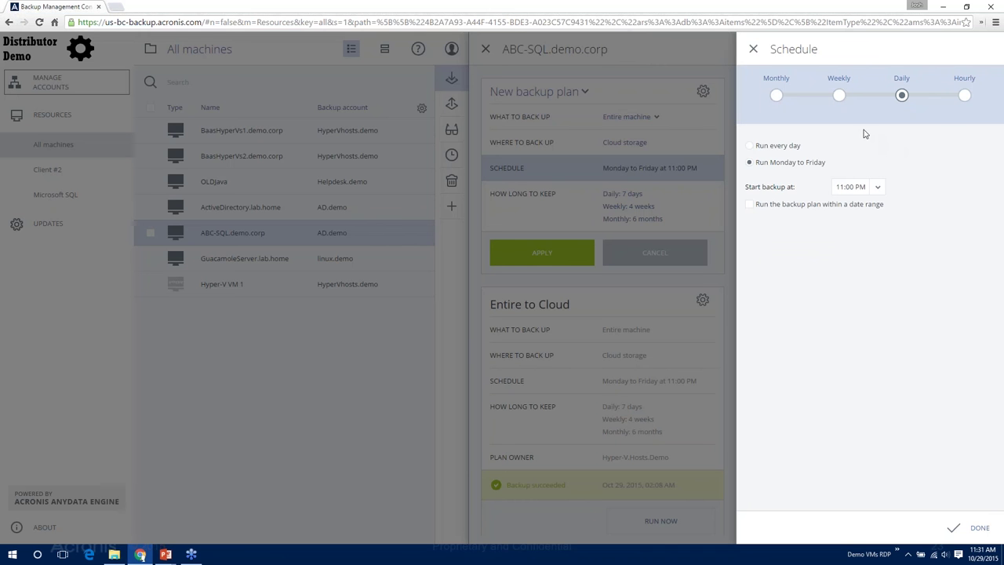
click(965, 95)
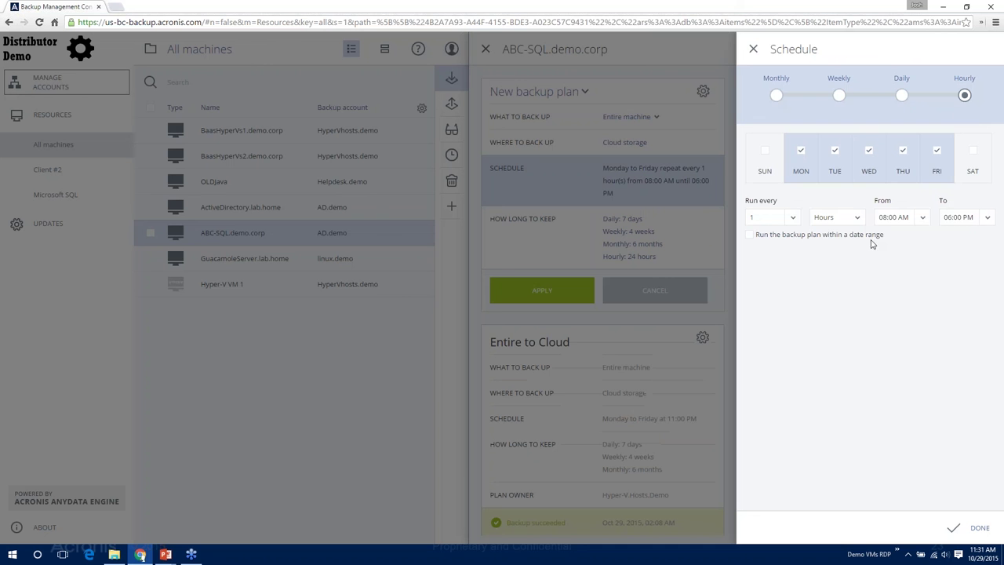
click(797, 221)
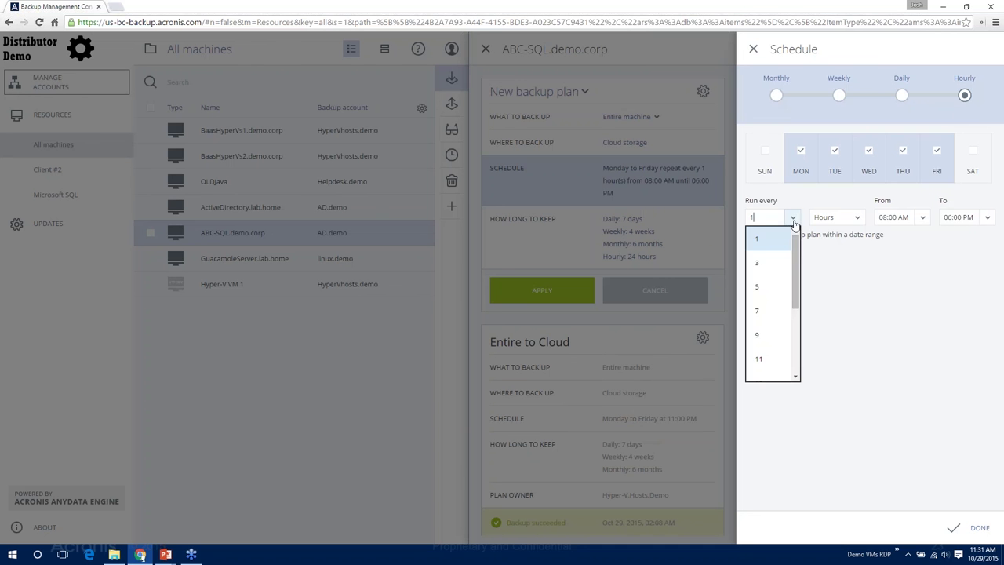
click(853, 222)
click(851, 239)
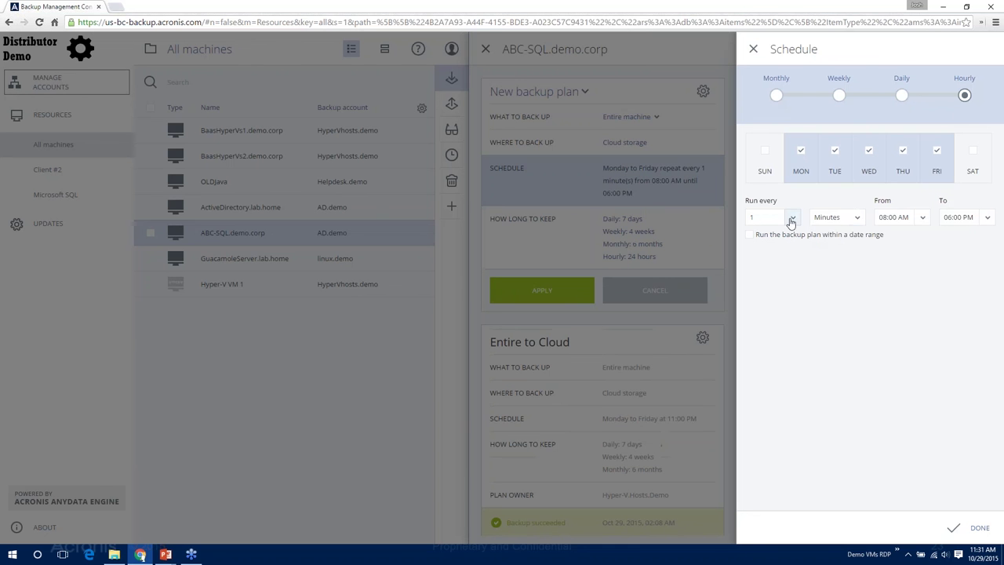
click(857, 222)
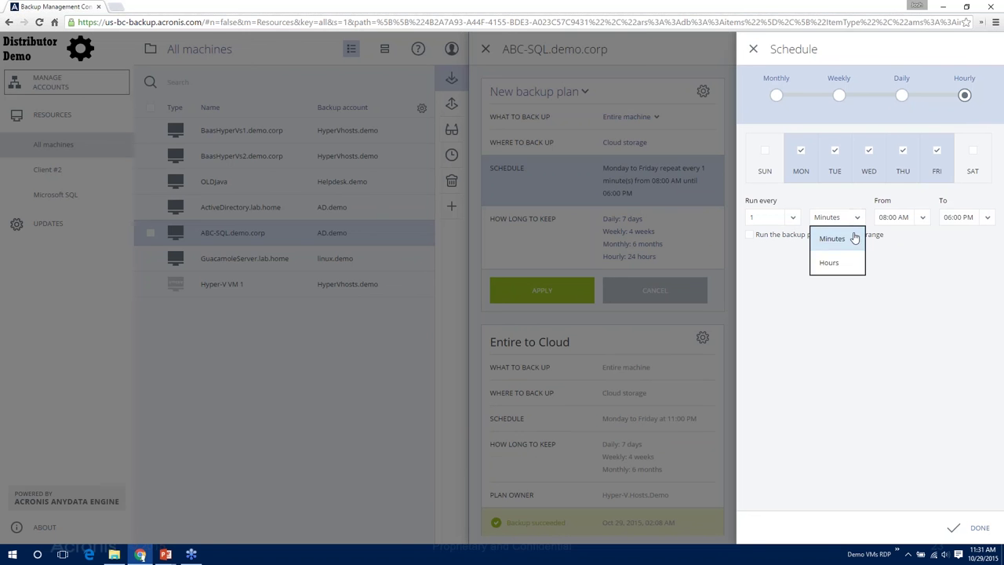
click(847, 263)
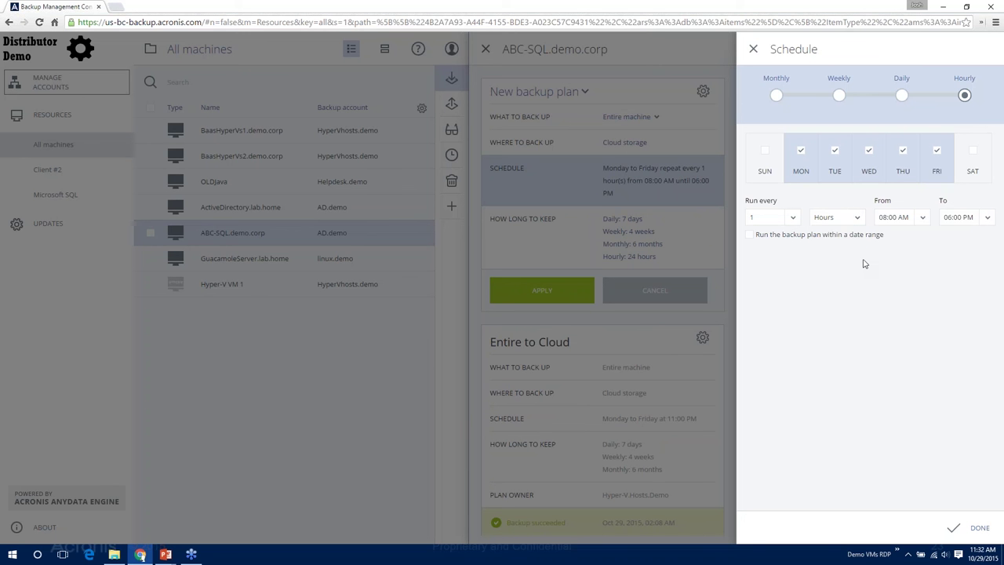
click(753, 50)
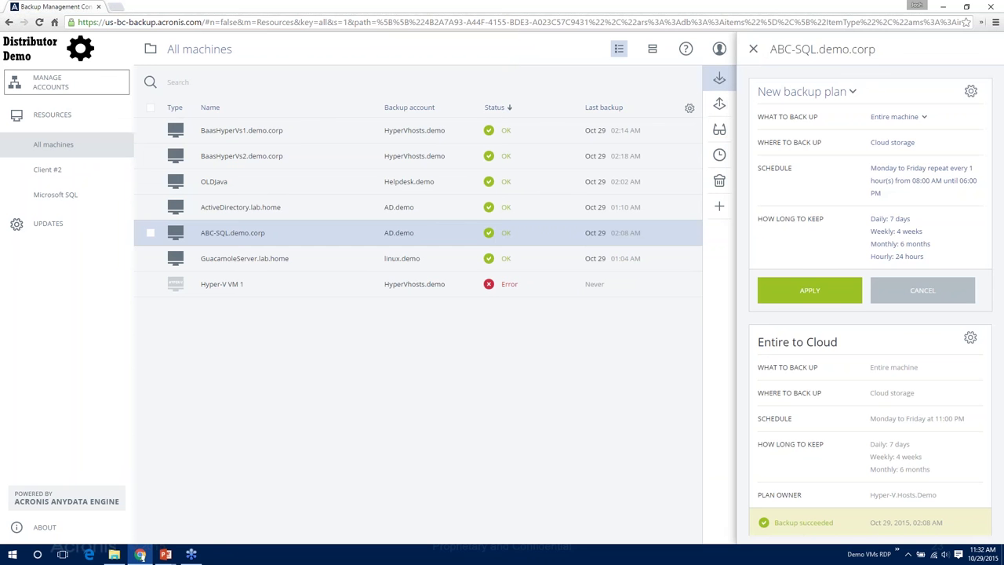
- Check the new plan's retention rules and review its backup options for encryption, file filters and pre-post commands
click(942, 249)
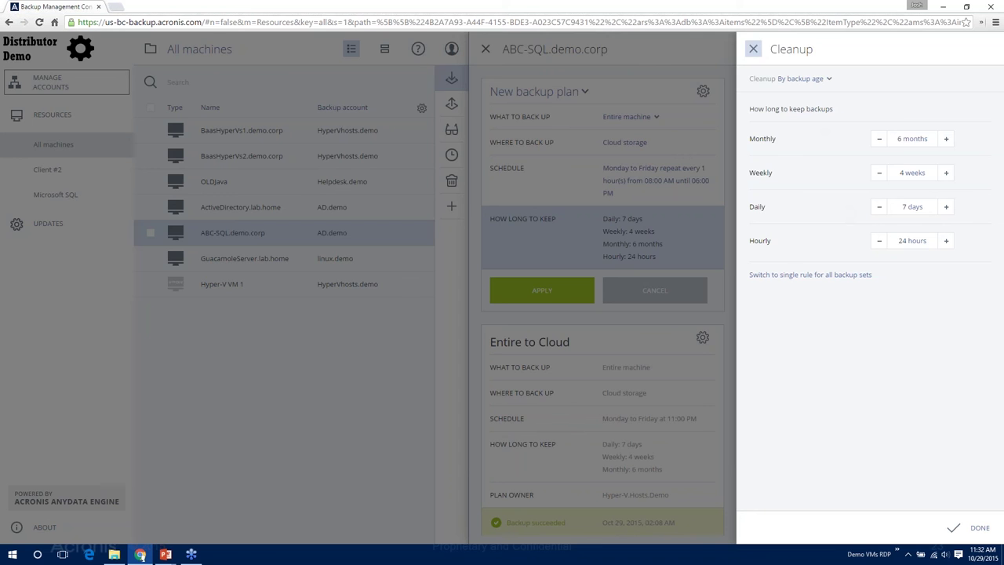
click(754, 51)
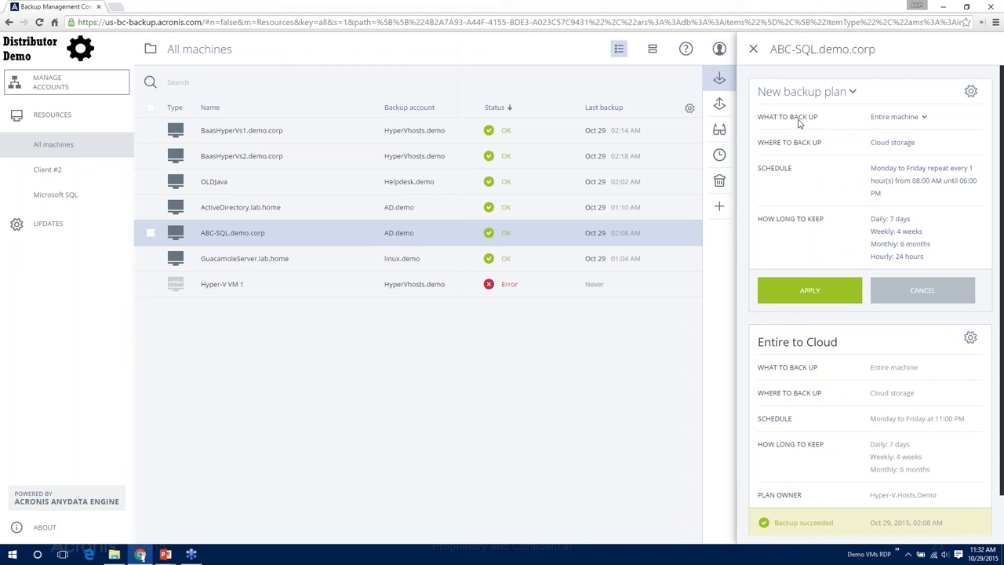
click(971, 92)
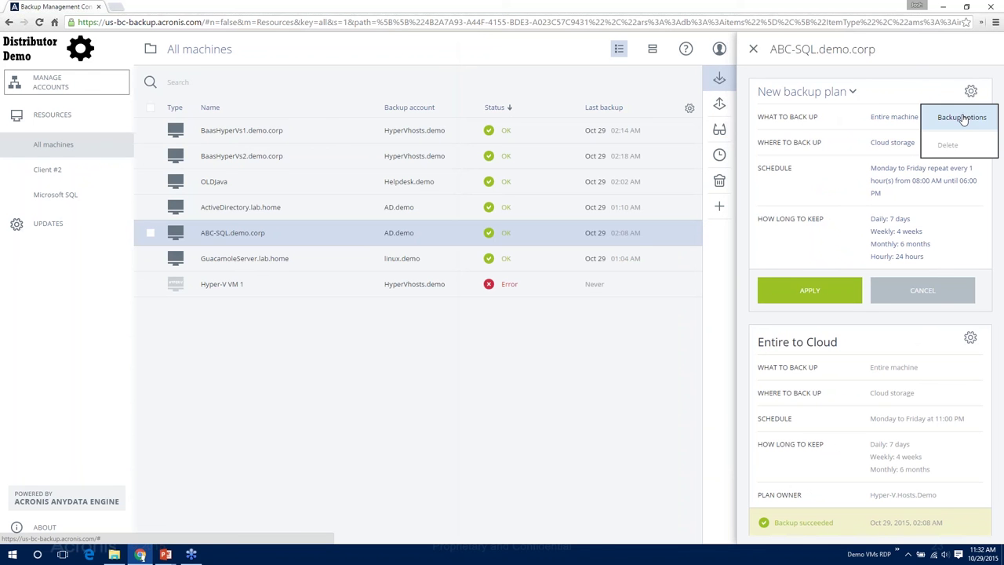
click(963, 118)
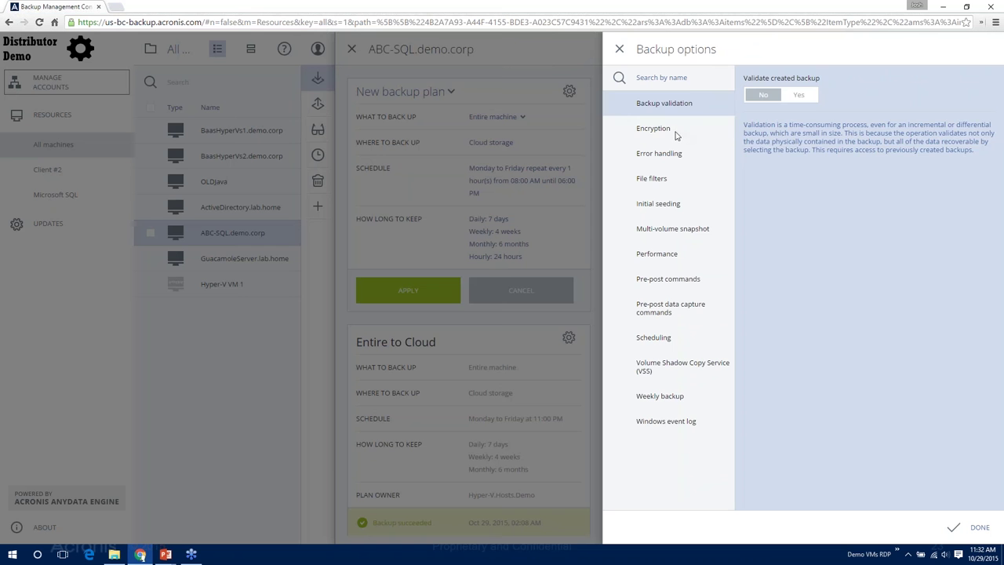
click(676, 133)
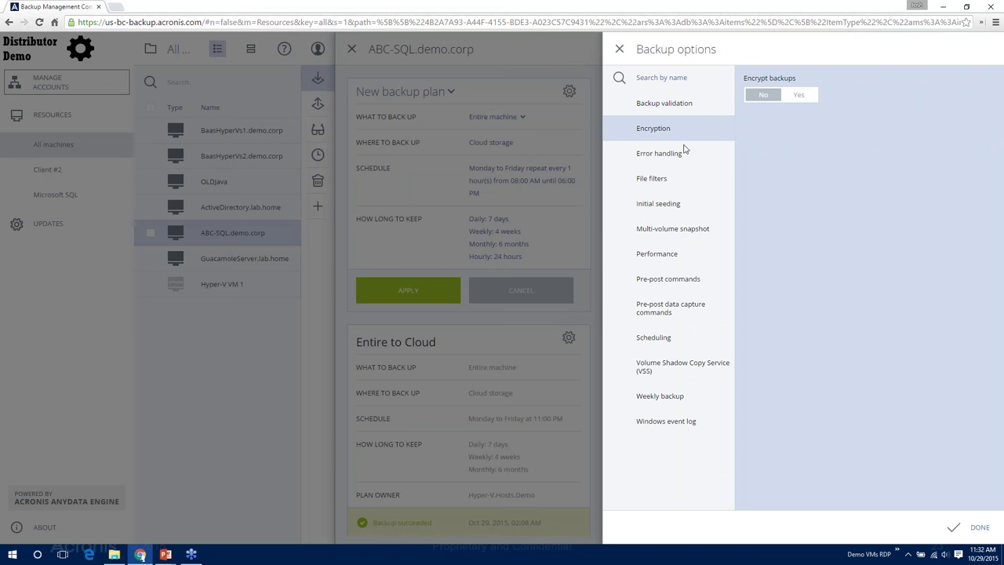
click(675, 182)
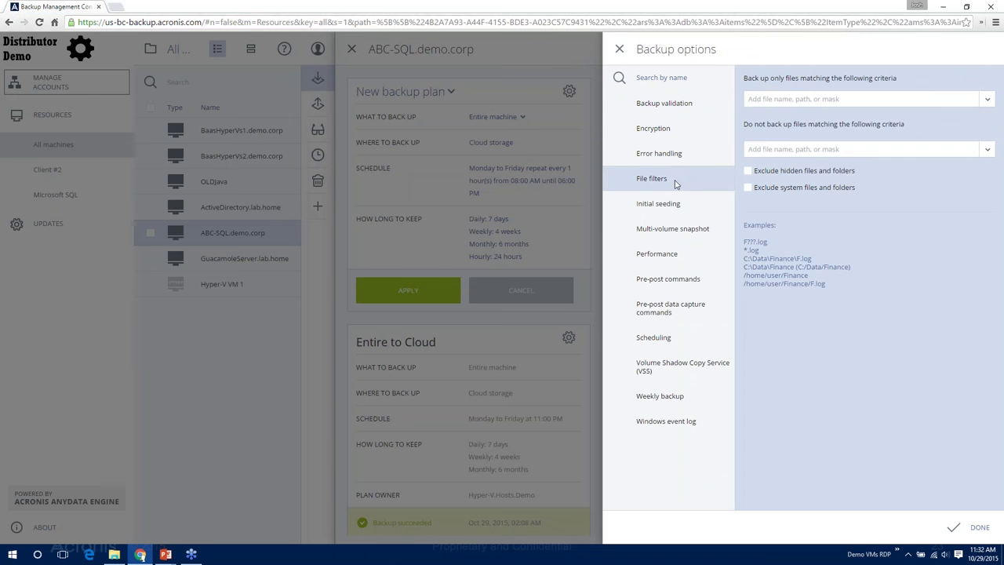
click(690, 284)
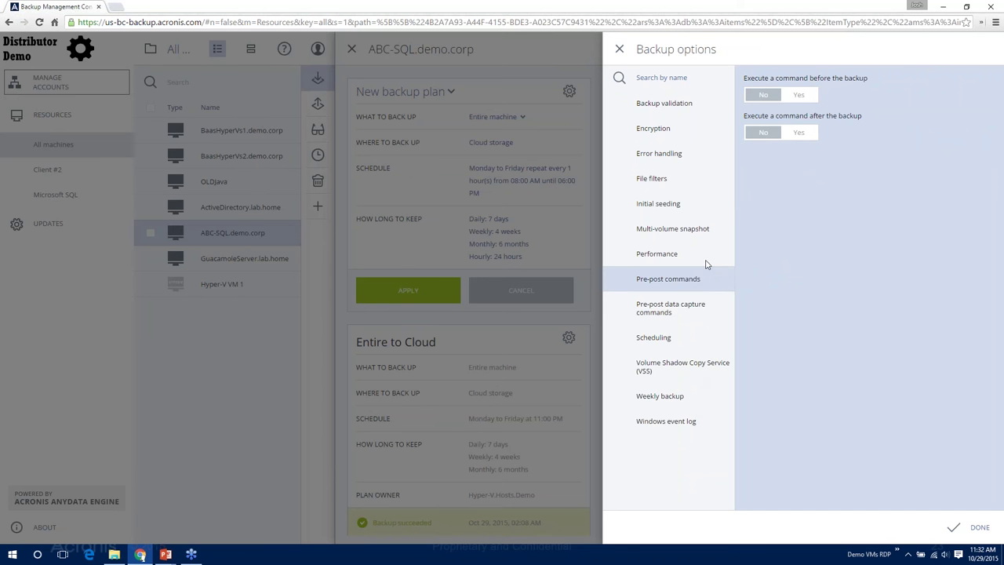
click(619, 50)
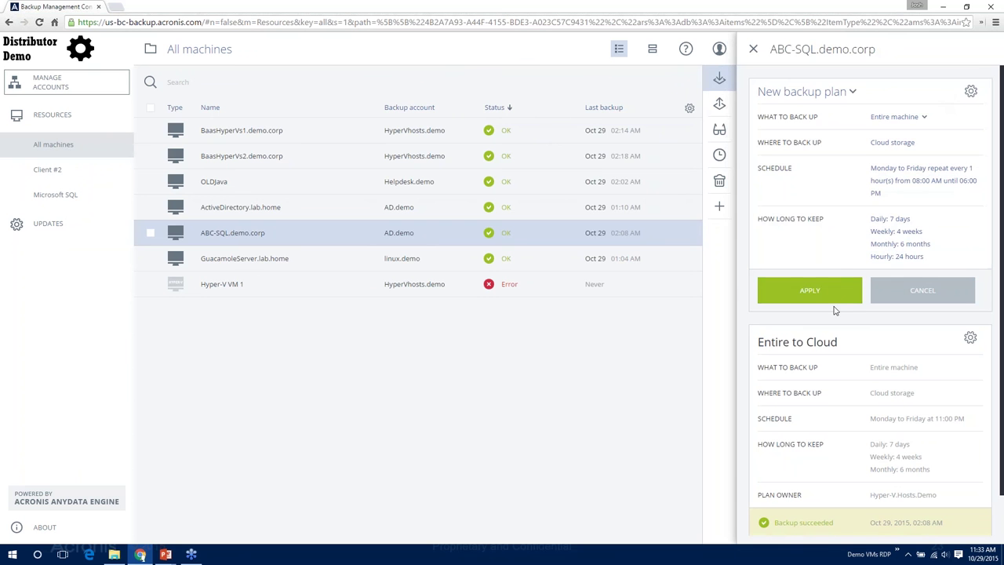
- Look over the existing Entire to Cloud plan and close the machine's backup plans without applying the new one
scroll(835, 309, down, 2)
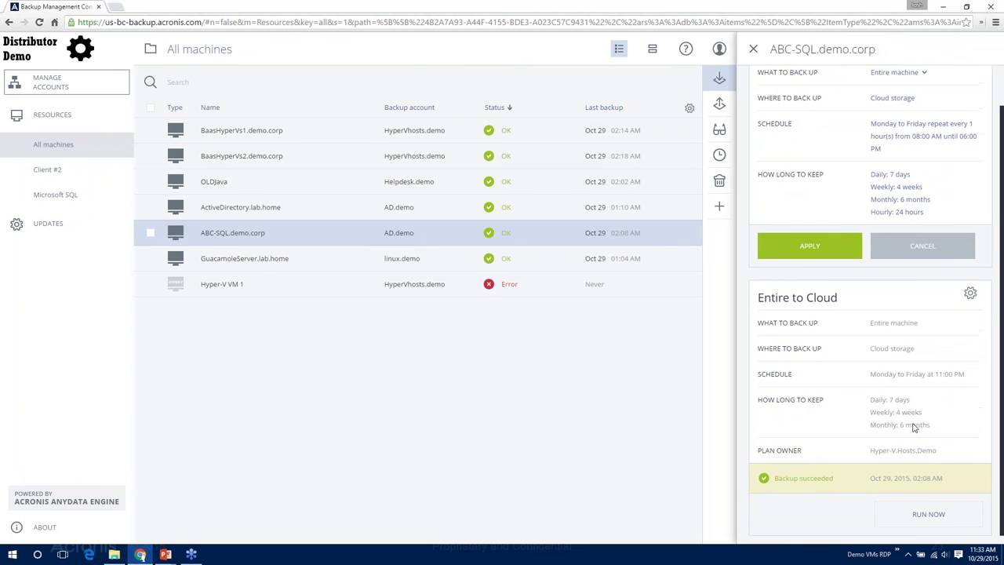
scroll(848, 418, up, 2)
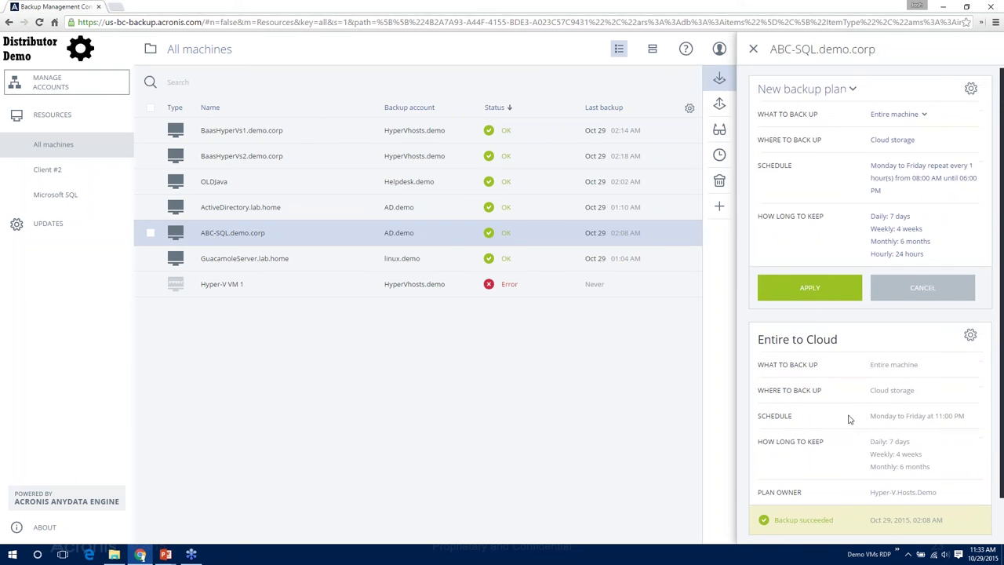
click(753, 51)
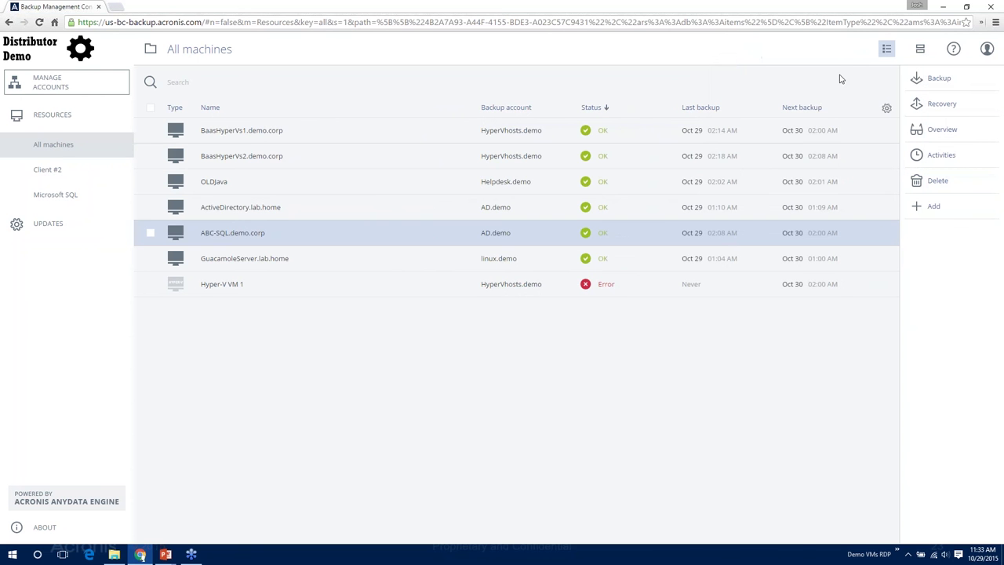
- View the recovery points of ABC-SQL.demo.corp and select the October 24, 02:00 AM backup
click(934, 106)
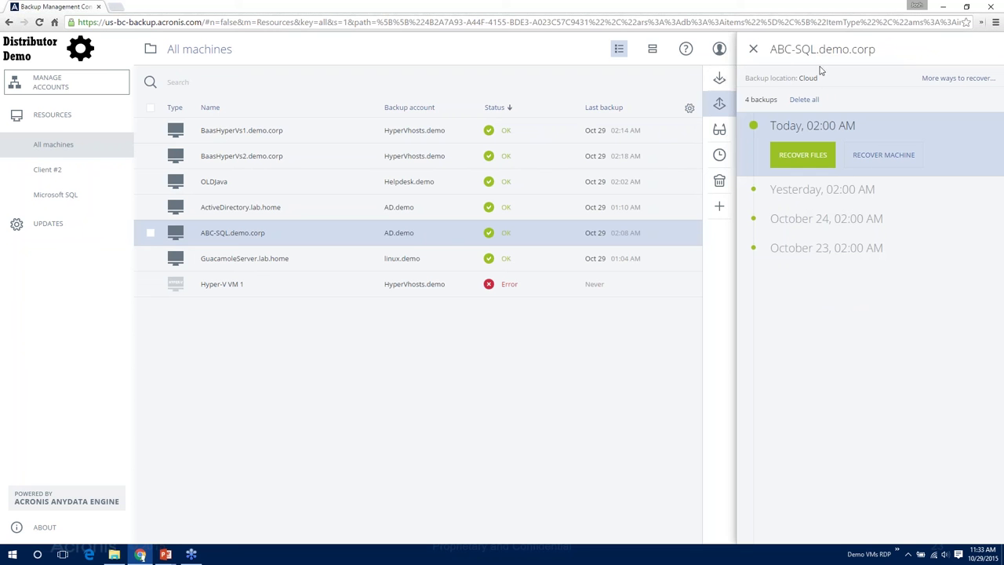
click(815, 191)
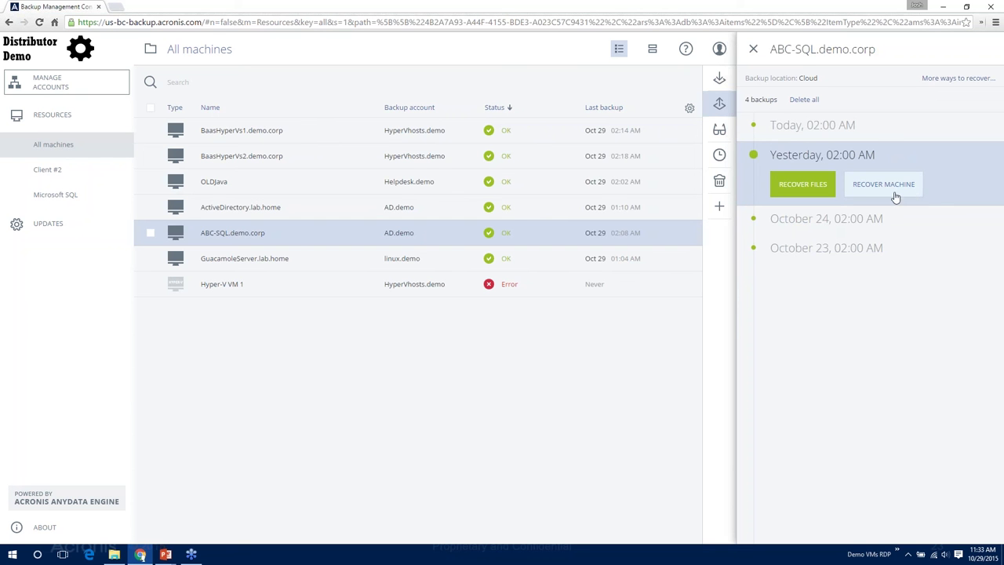
click(849, 224)
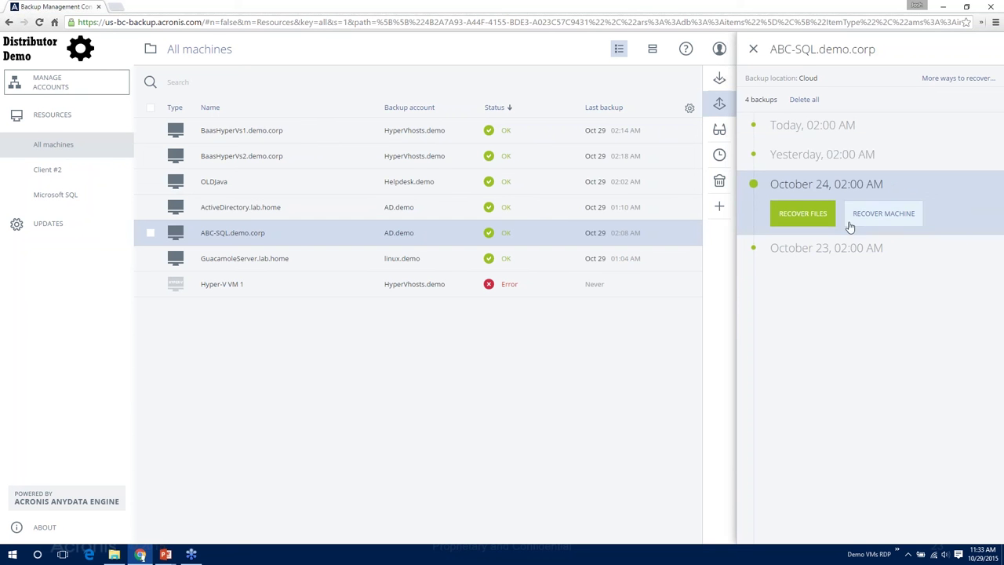
- Browse the recoverable files on drive C: in the October 24 backup and return to the recovery points
click(802, 216)
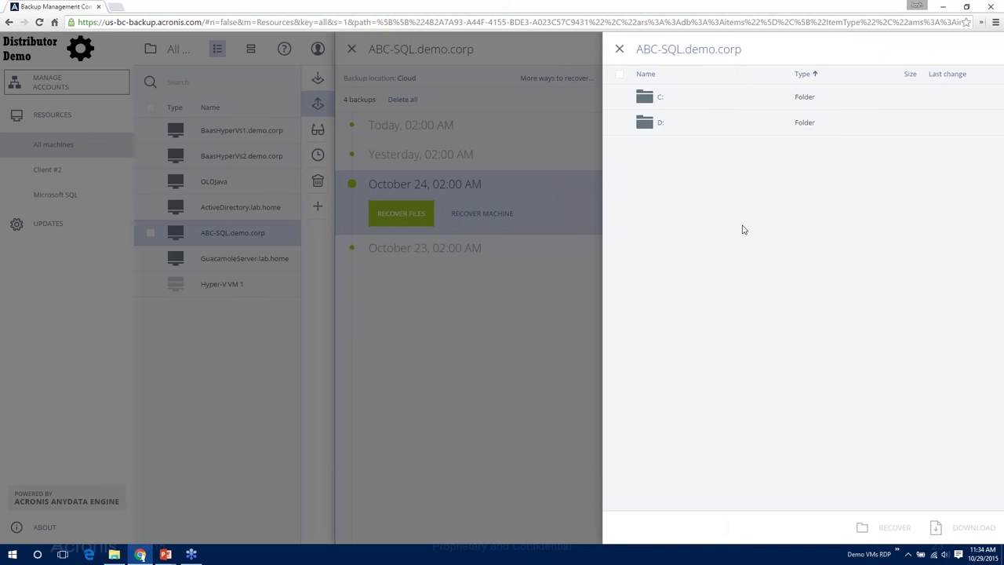
click(661, 102)
double_click(660, 102)
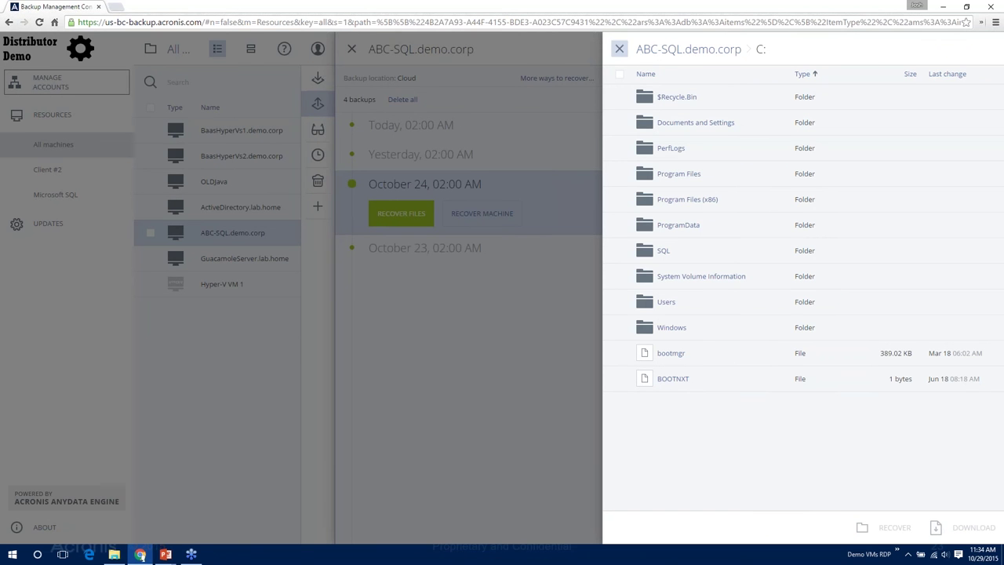
click(618, 49)
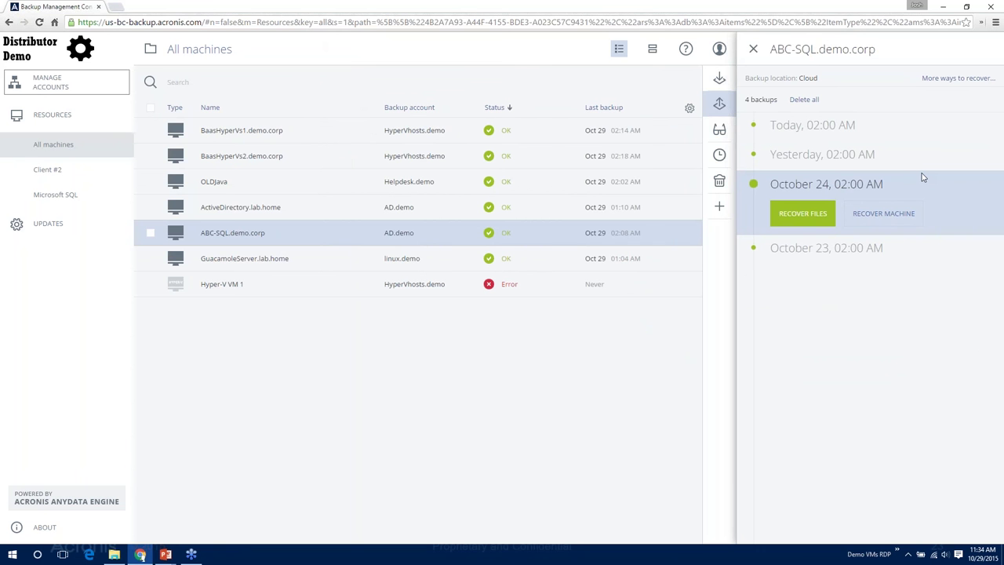
- Review the other ways to recover ABC-SQL.demo.corp and go back to managing the client accounts
click(948, 81)
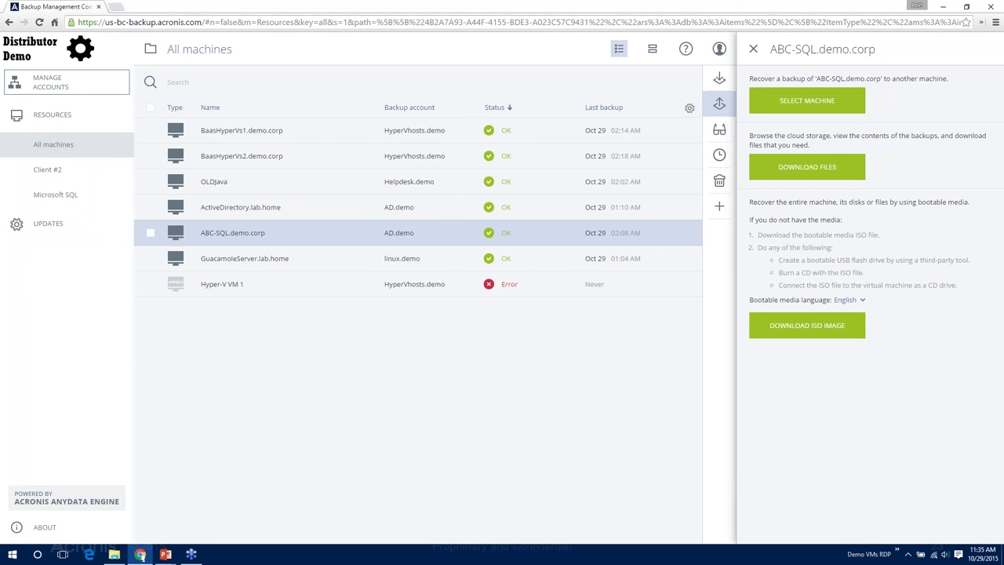
click(755, 50)
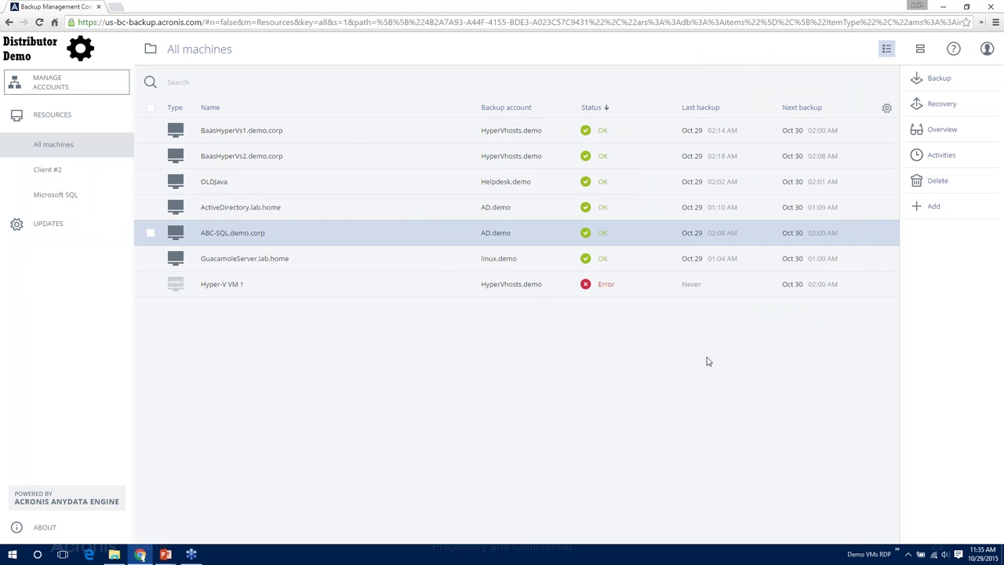
click(48, 85)
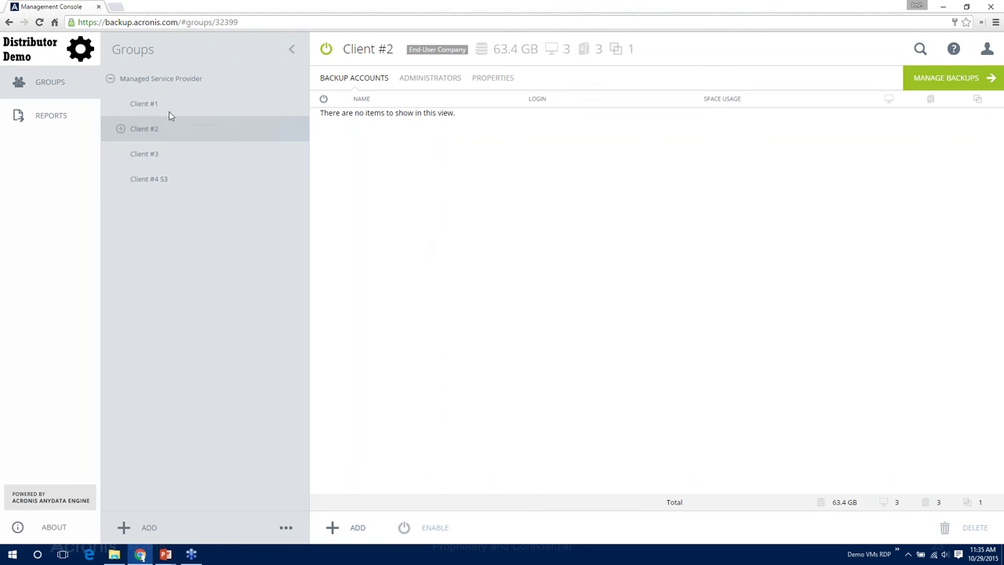
- Log out of the management console account to return to its sign-in page
click(987, 49)
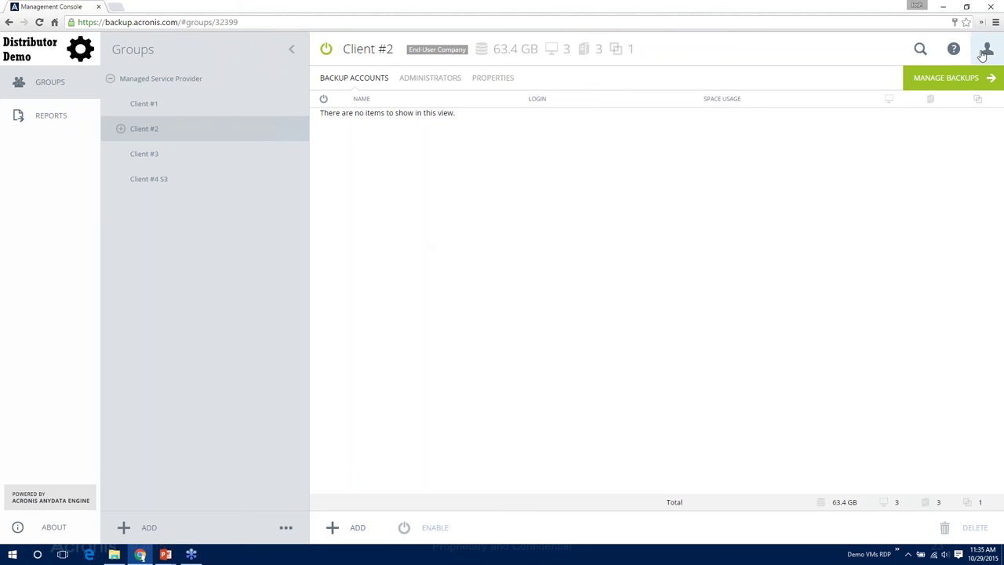
click(942, 109)
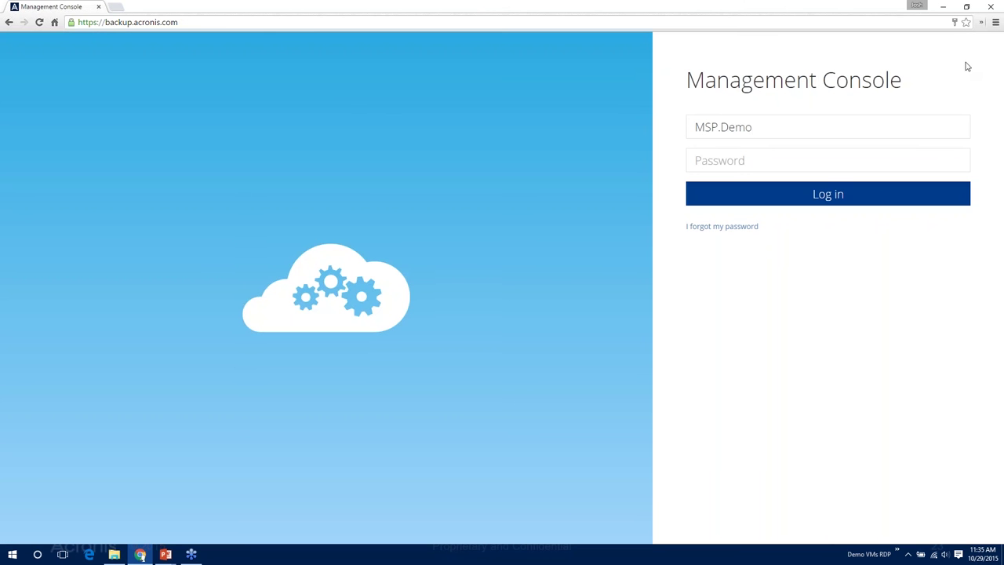
click(889, 130)
- Dismiss the LastPass duplicate password alert and clear the prefilled login name on the sign-in page
click(980, 22)
click(952, 41)
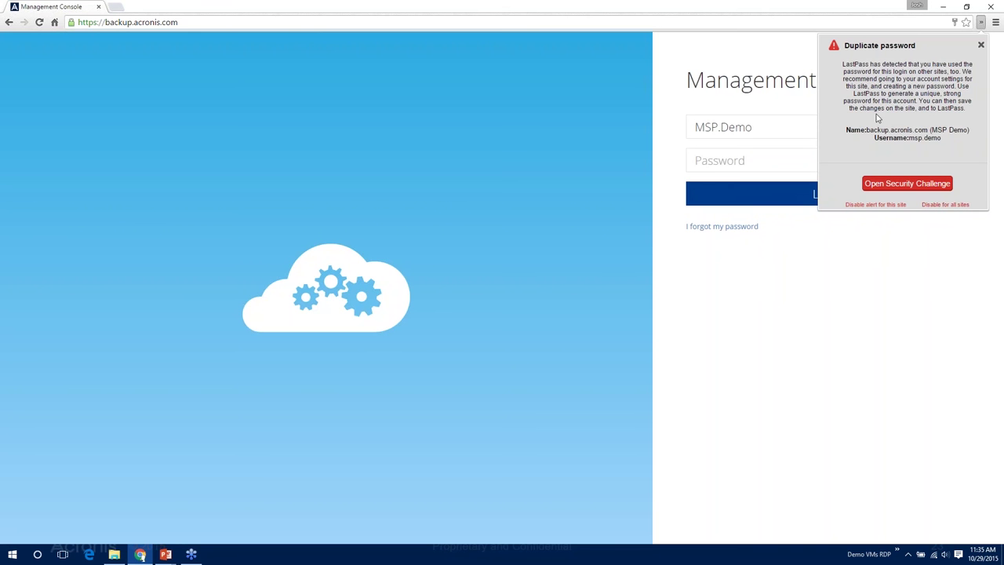
click(980, 44)
click(980, 22)
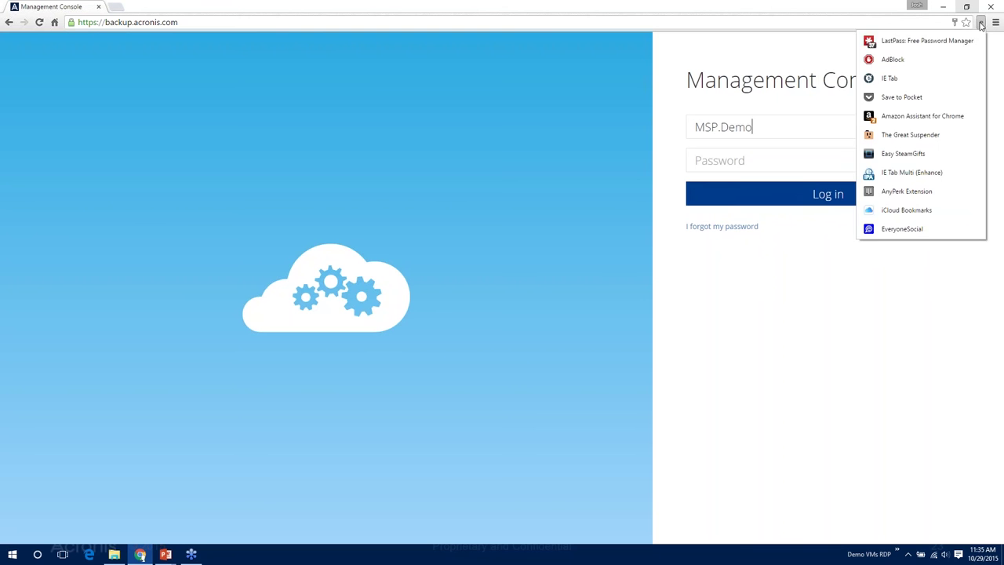
click(825, 138)
drag(822, 130, 683, 128)
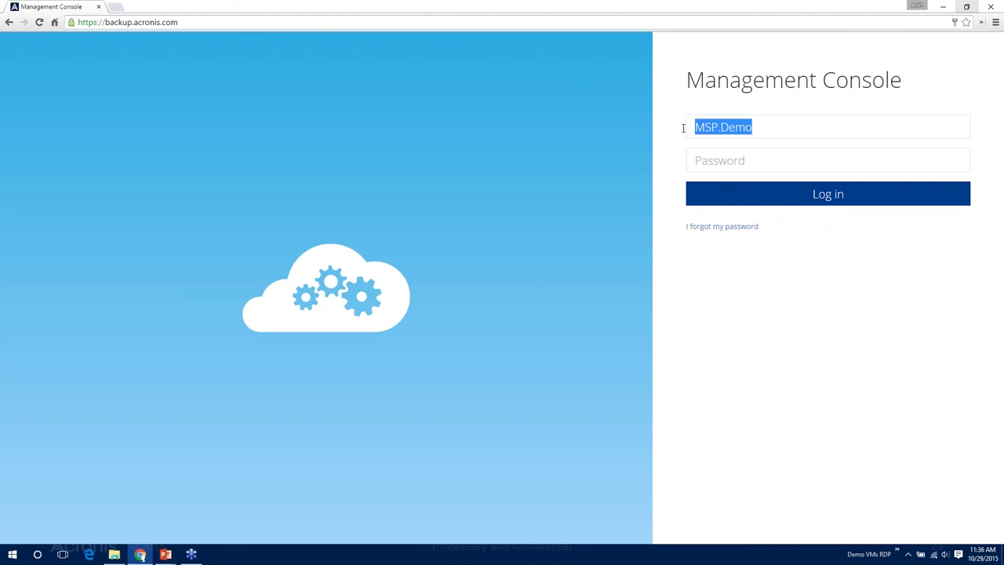
key(BackSpace)
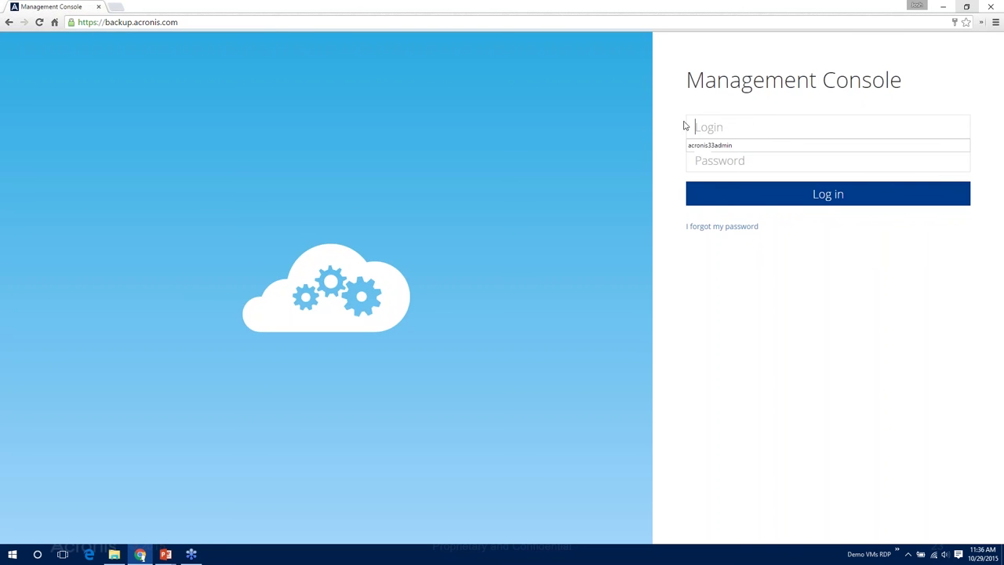
- Look through the LastPass entries matching the Acronis site and close the list without choosing one
click(980, 22)
click(962, 38)
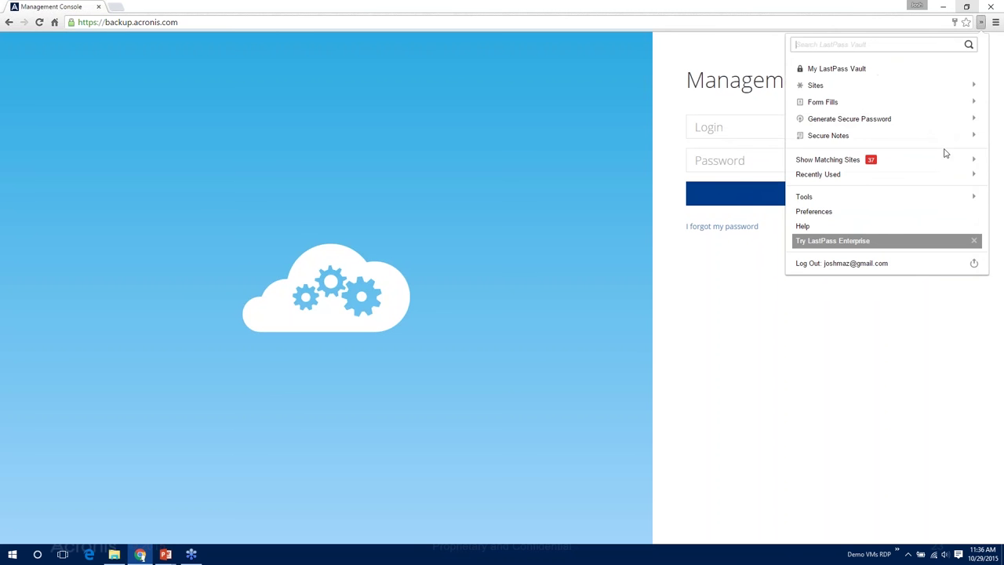
click(965, 161)
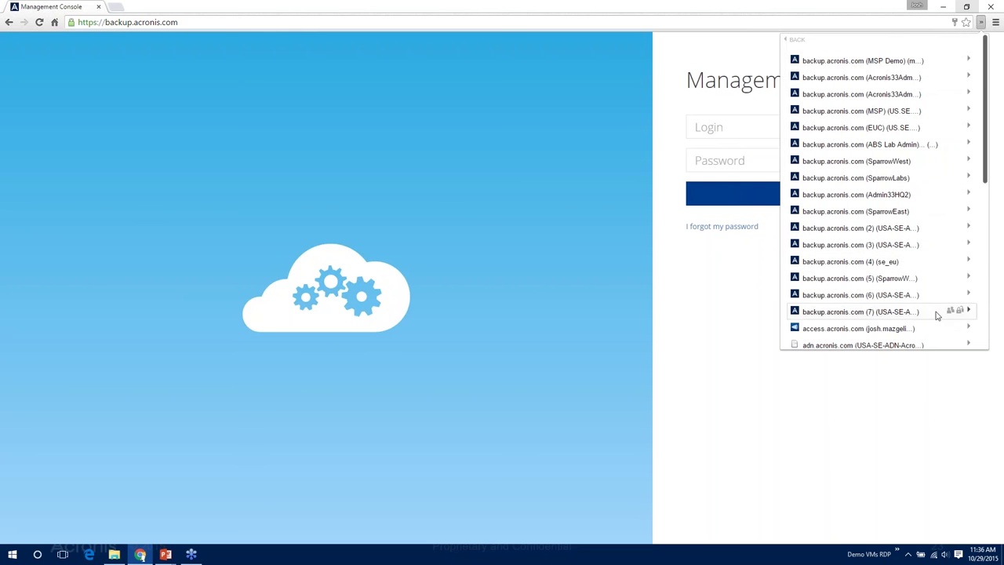
scroll(937, 314, down, 2)
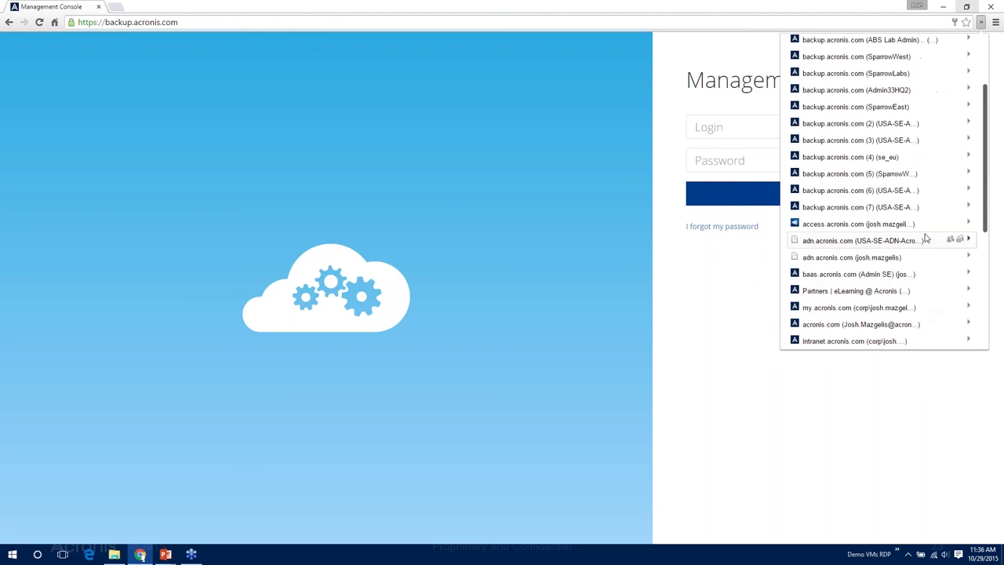
scroll(925, 240, down, 2)
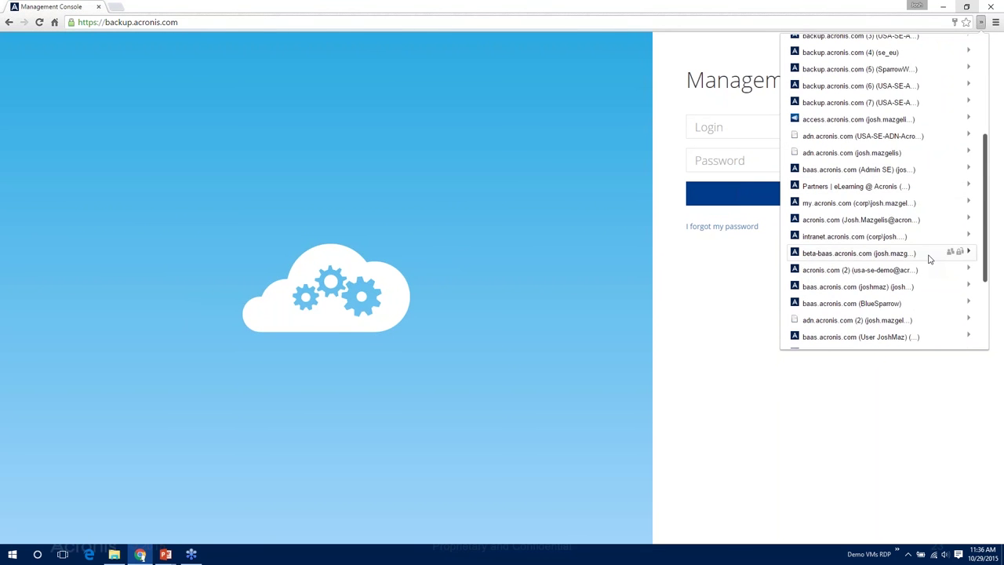
scroll(928, 257, down, 1)
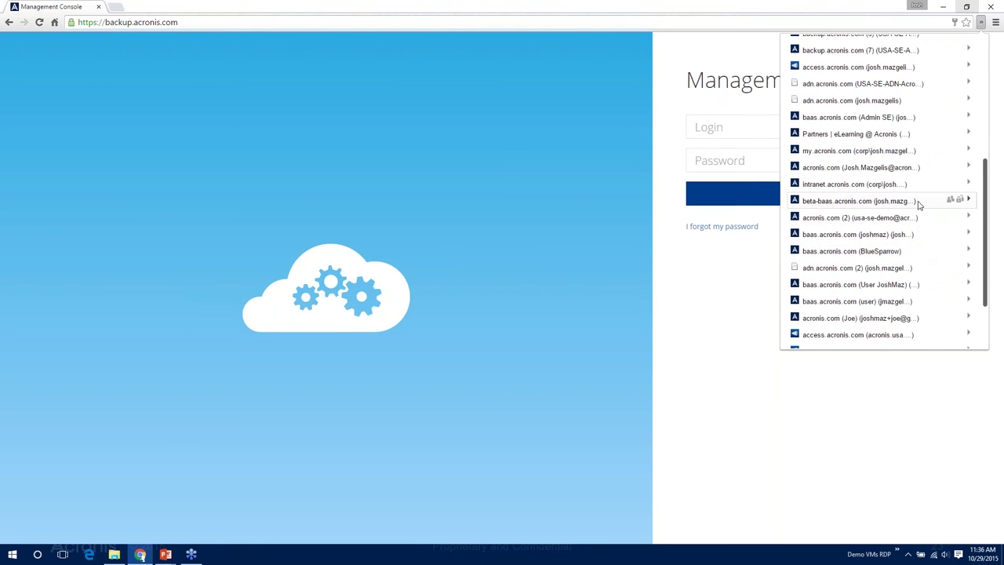
scroll(922, 151, up, 1)
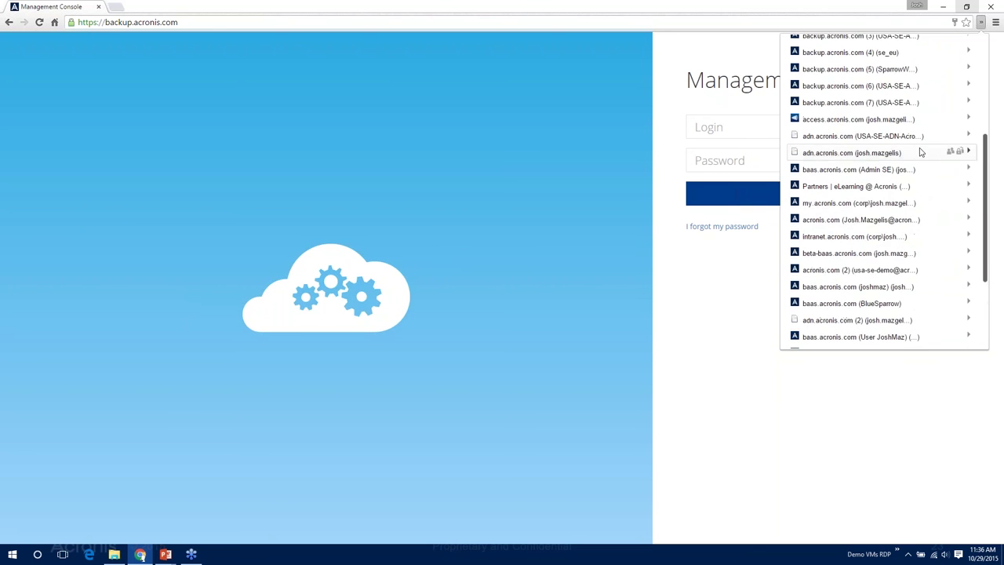
scroll(921, 151, up, 4)
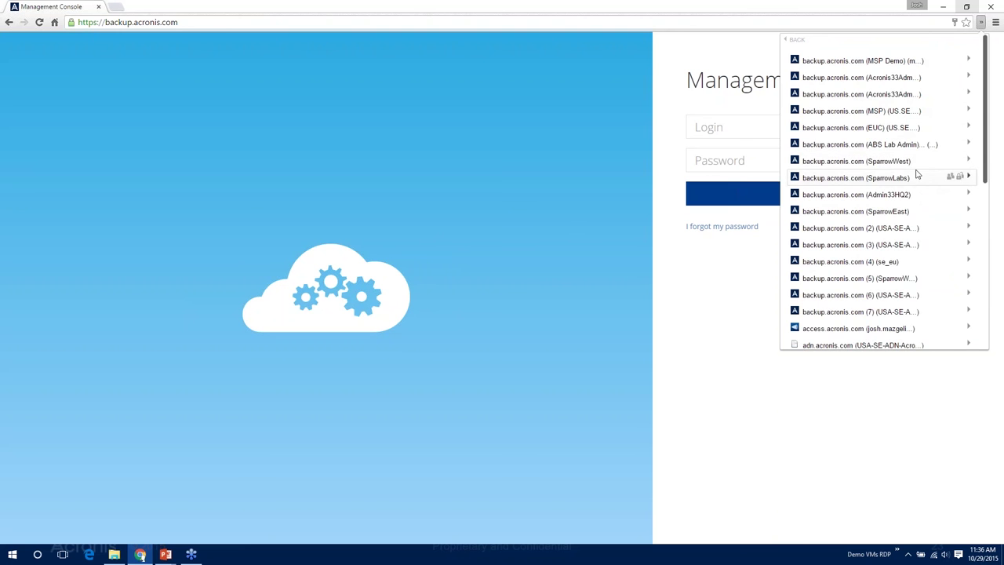
click(662, 106)
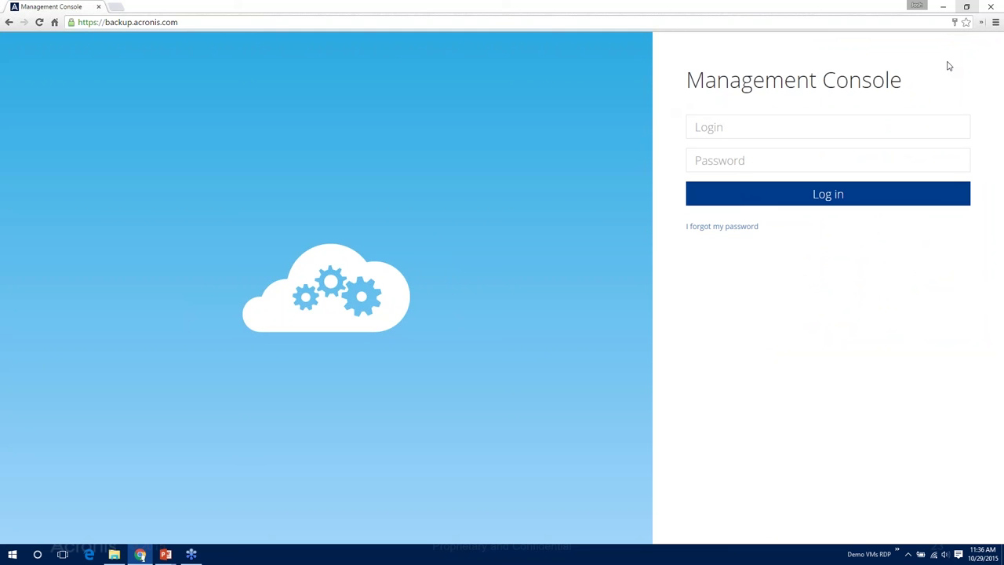
- Sign in to the management console with the login msp.demo and the account password
click(897, 127)
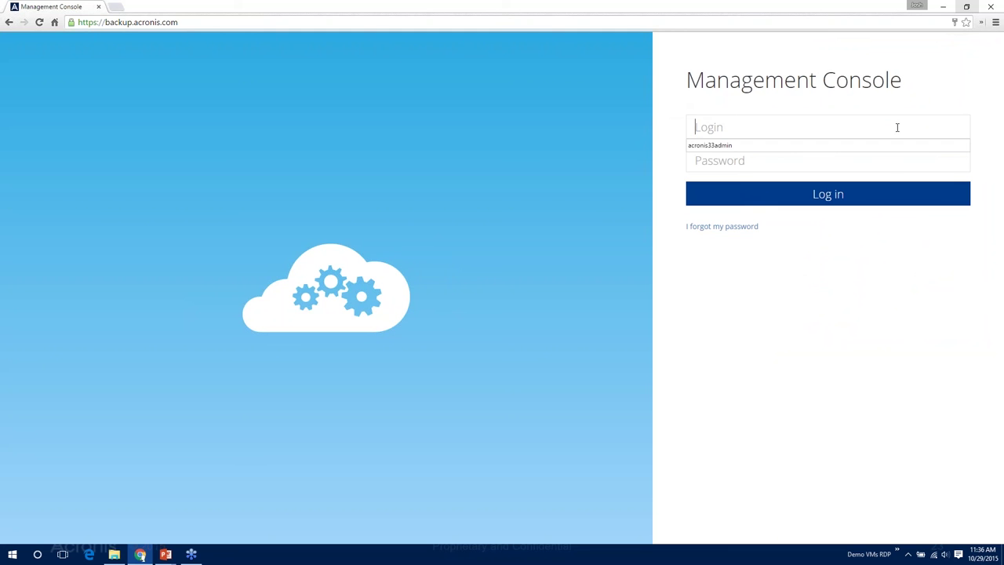
text(msp)
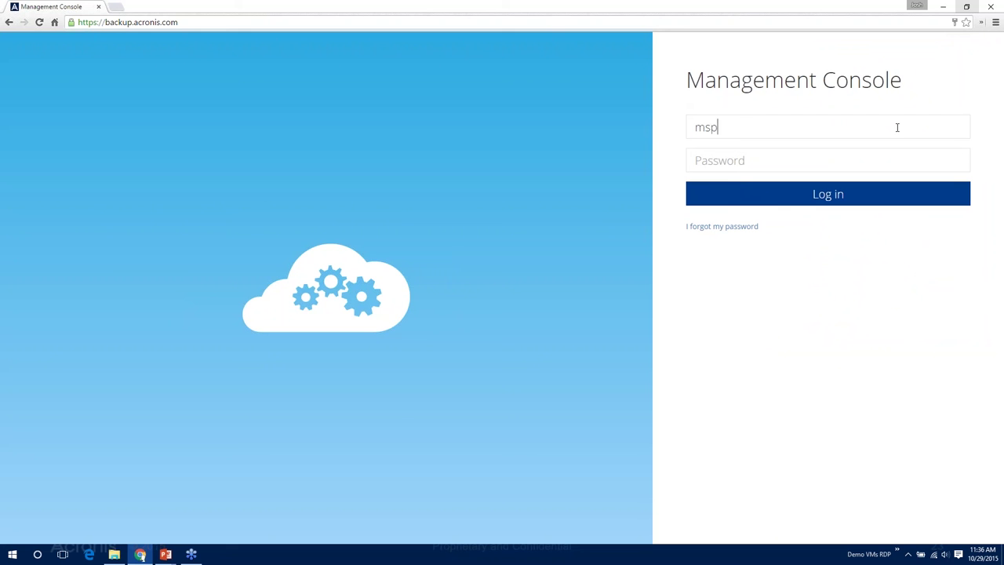
text(.demo)
key(Tab)
text(pas)
key(BackSpace)
key(BackSpace)
text(********)
key(Return)
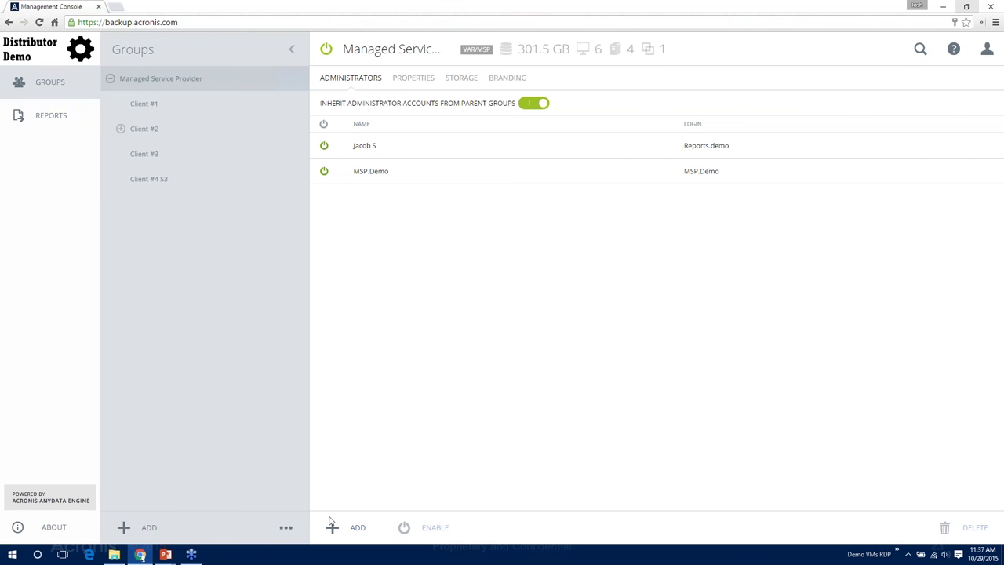
- Switch to the running PowerPoint slide show and advance to the Key Features and Licensing slide
mouse_move(166, 555)
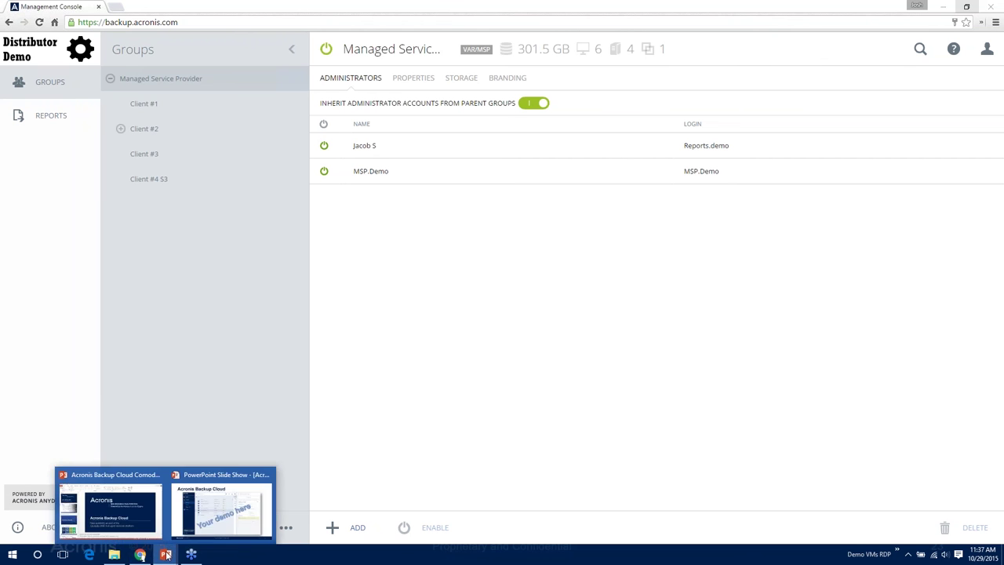
click(210, 519)
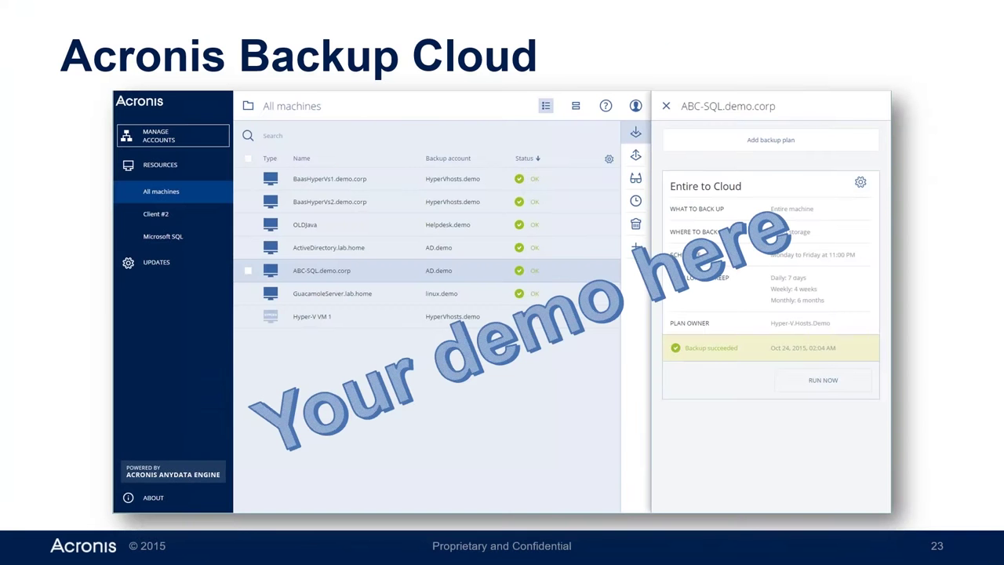
key(Right)
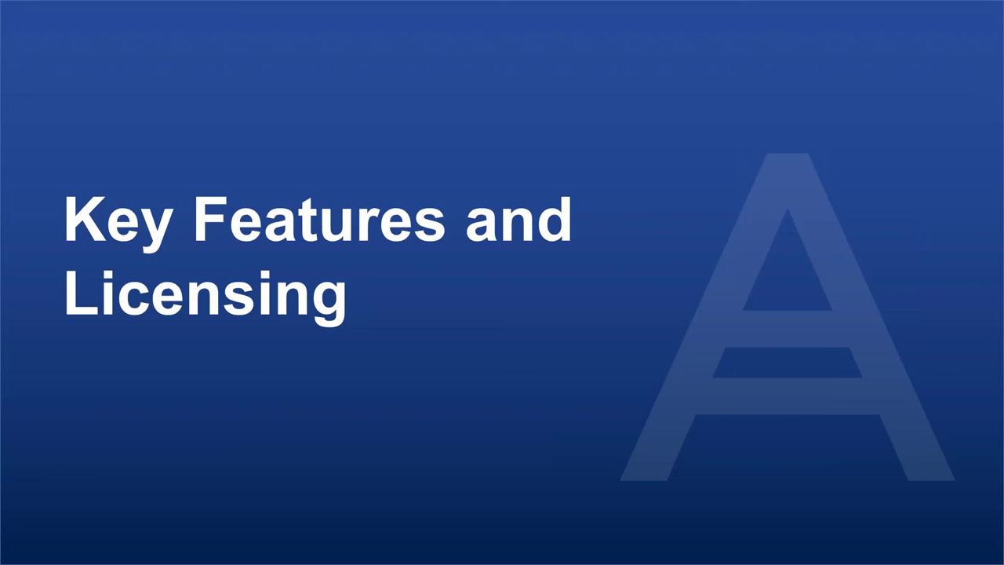